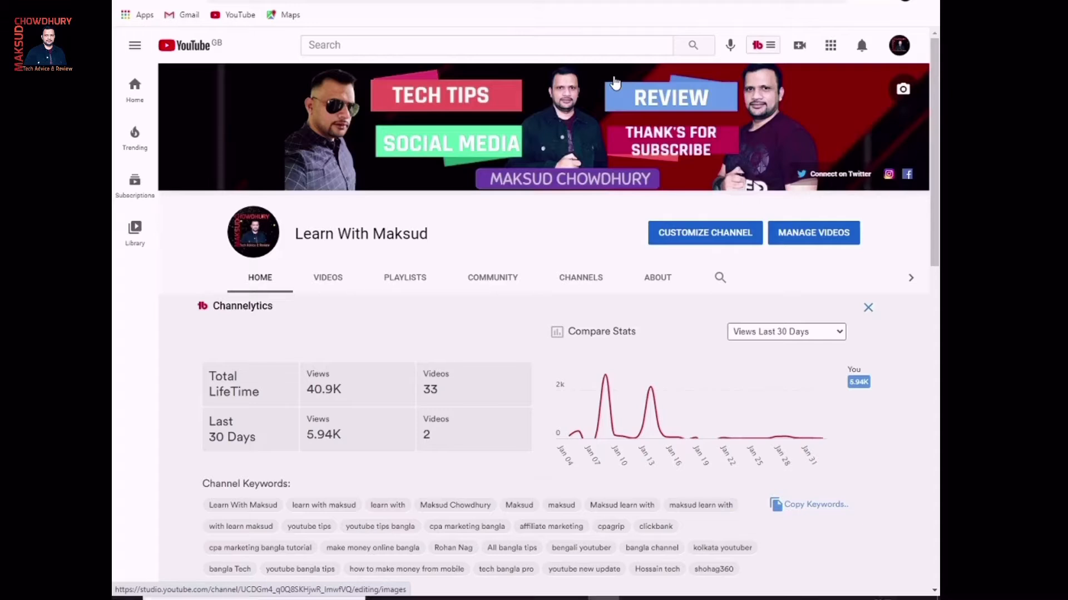
Open Facebook in a new browser tab and start creating a new Page from the list of managed Pages
{"action": "key", "text": "ctrl+t"}
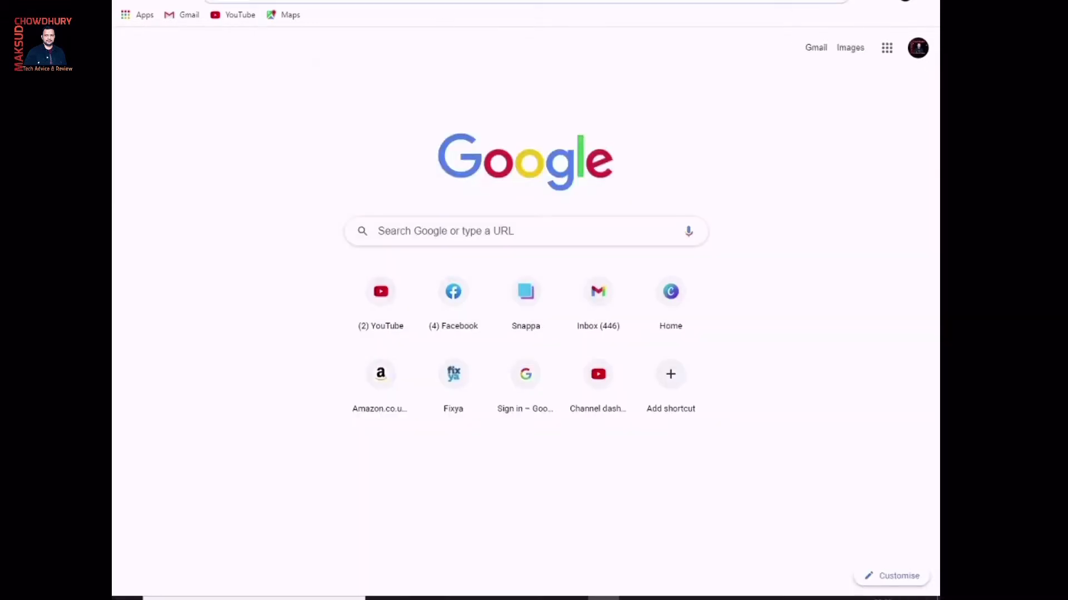
{"action": "left_click", "coordinate": [462, 307]}
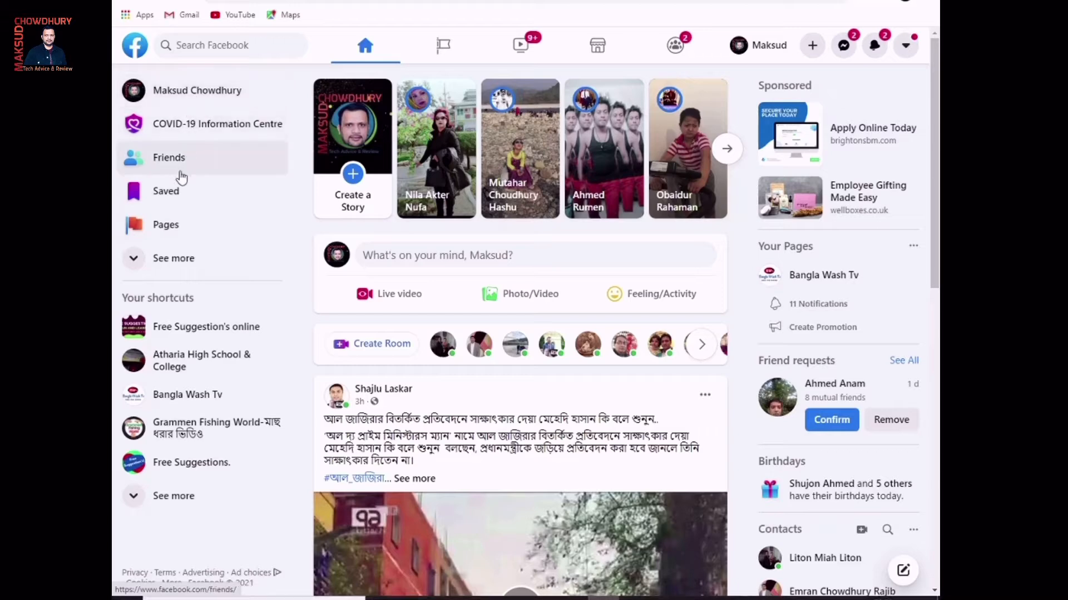
{"action": "left_click", "coordinate": [167, 226]}
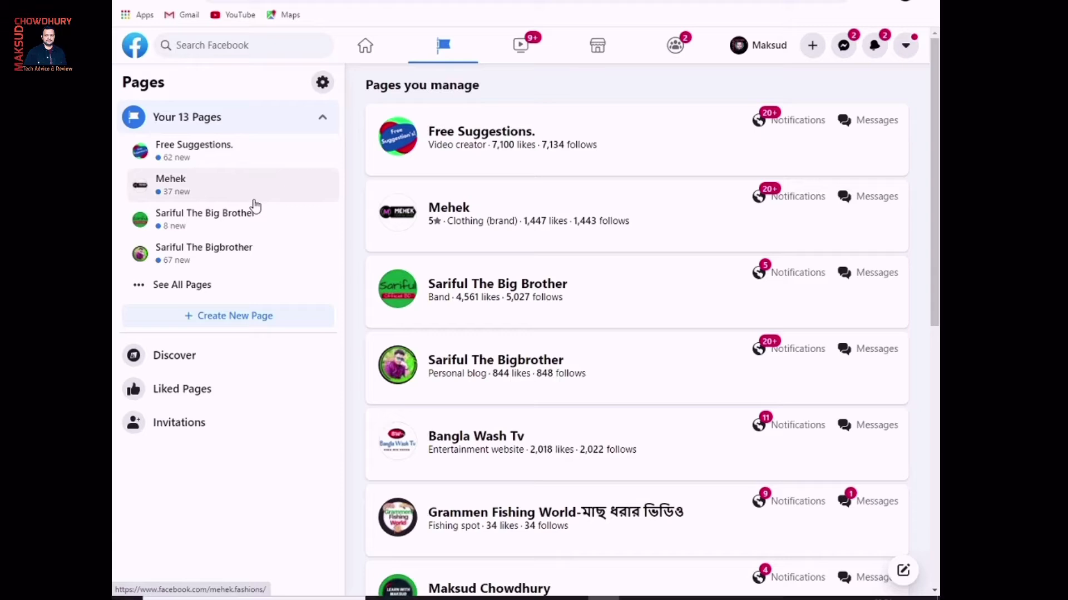
{"action": "left_click", "coordinate": [202, 322]}
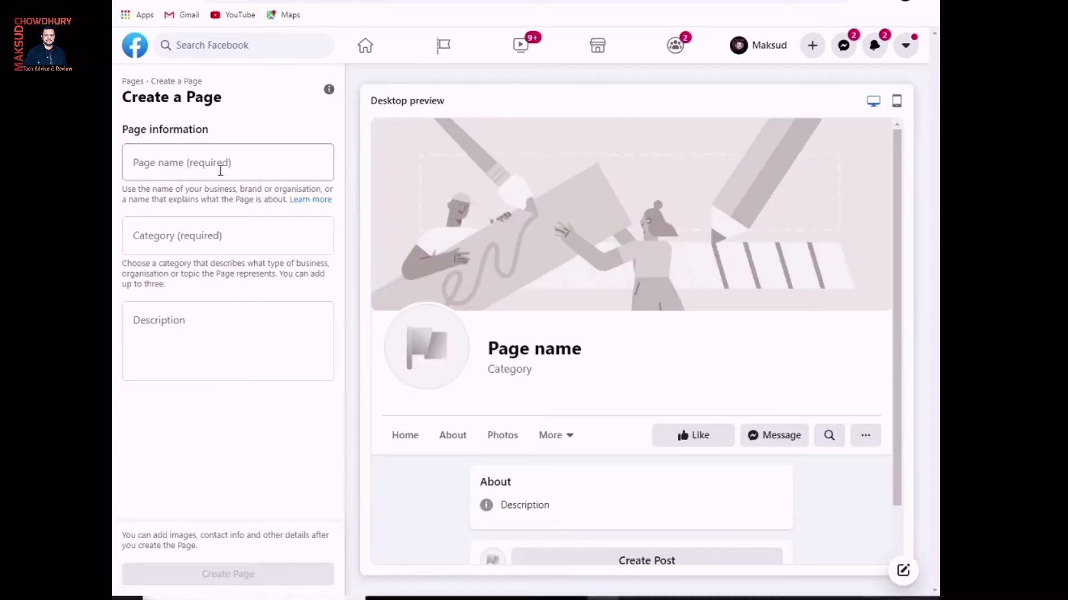
Name the Page "Bangla Bhai" and assign it the categories Entertainment website and Just for fun
{"action": "left_click", "coordinate": [182, 165]}
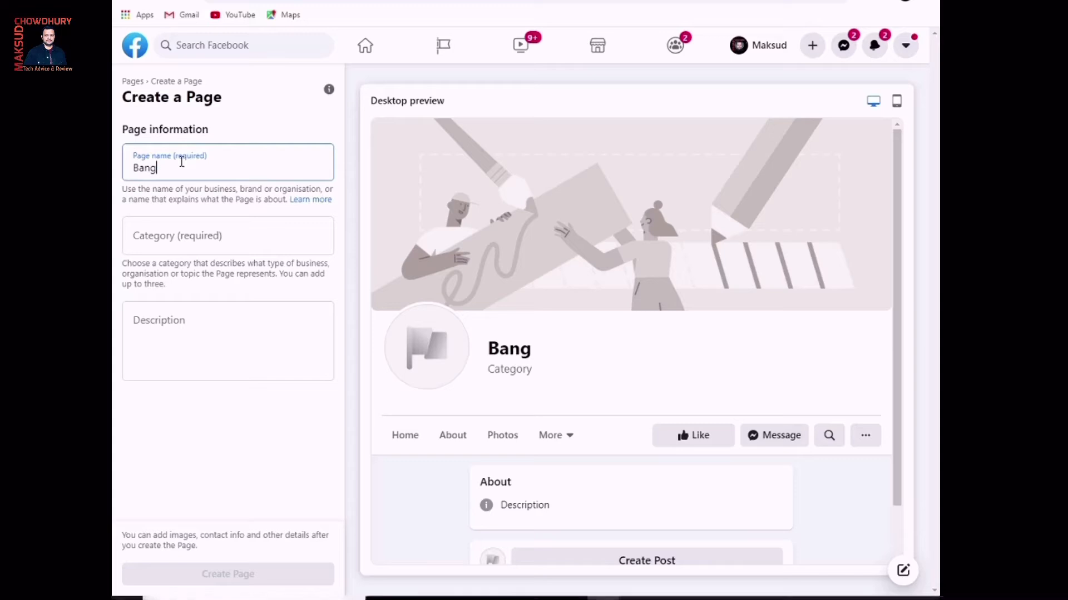
{"action": "type", "text": "la Bhai"}
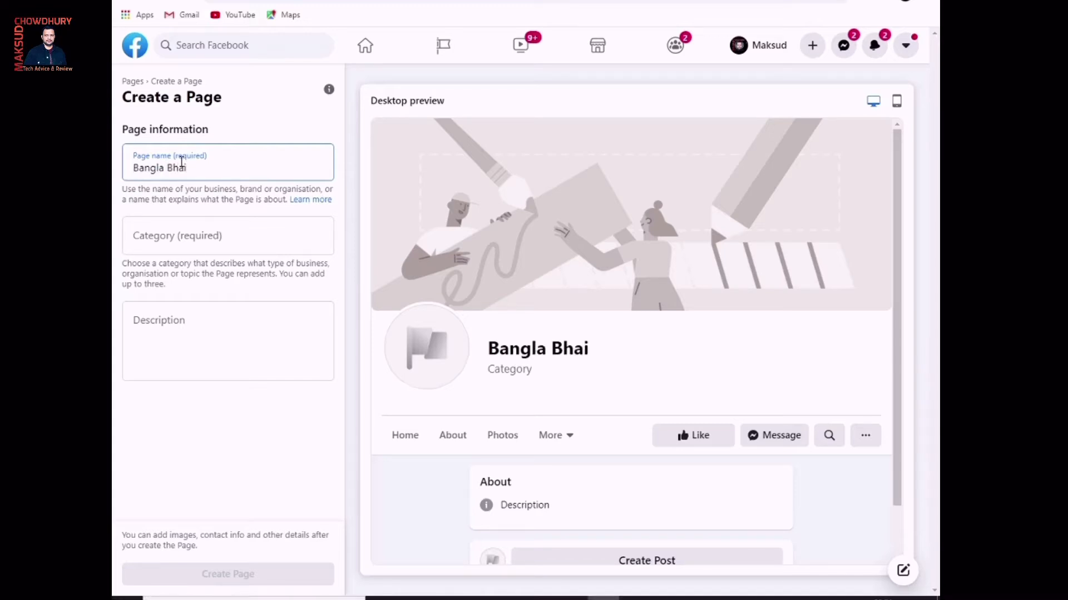
{"action": "left_click", "coordinate": [191, 237]}
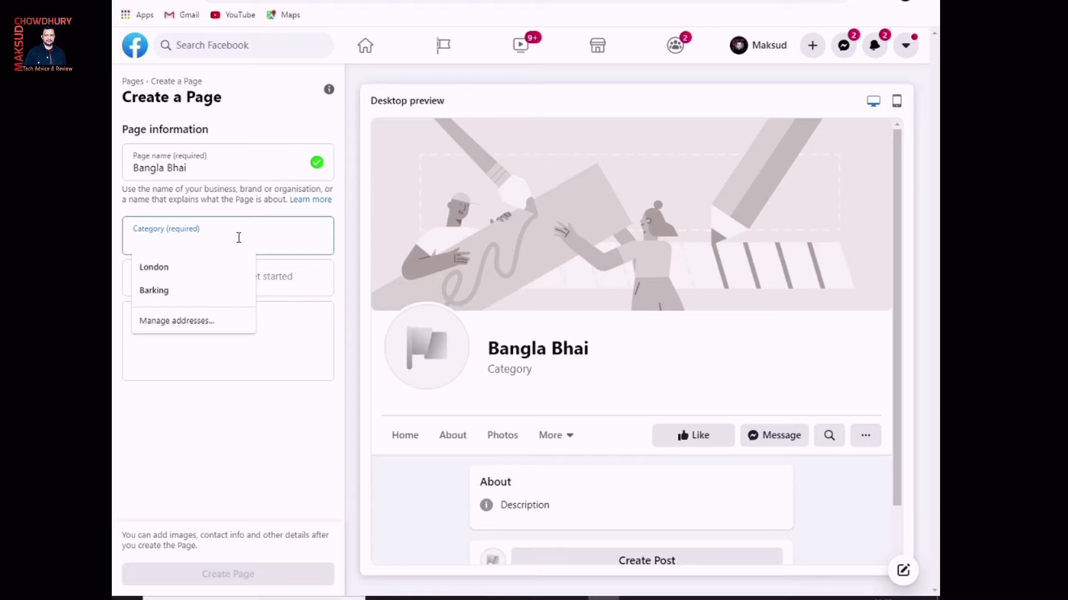
{"action": "type", "text": "en"}
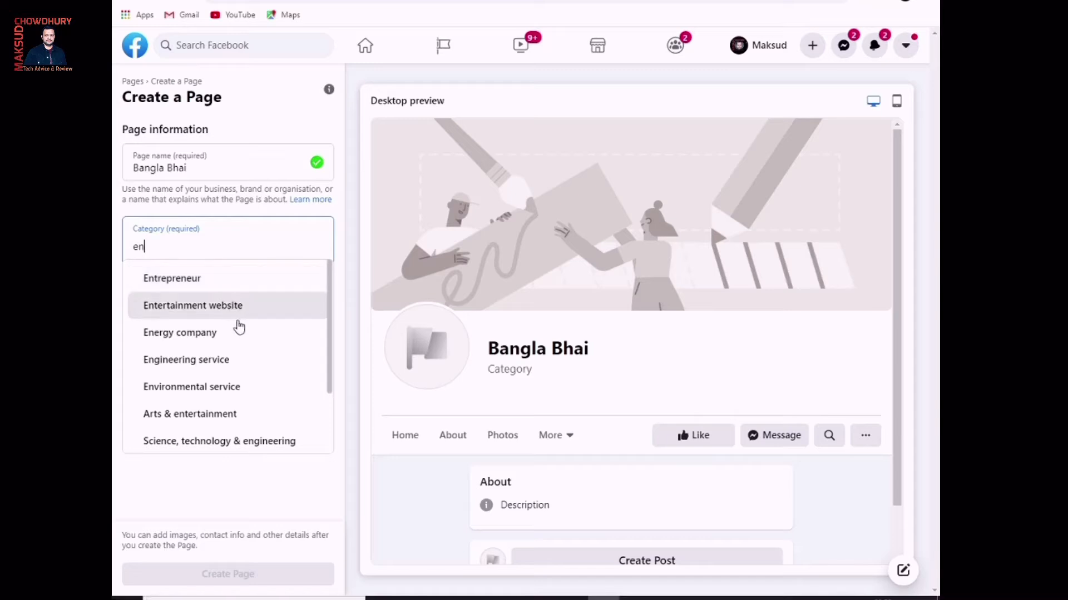
{"action": "scroll", "coordinate": [239, 328], "scroll_direction": "down", "scroll_amount": 2}
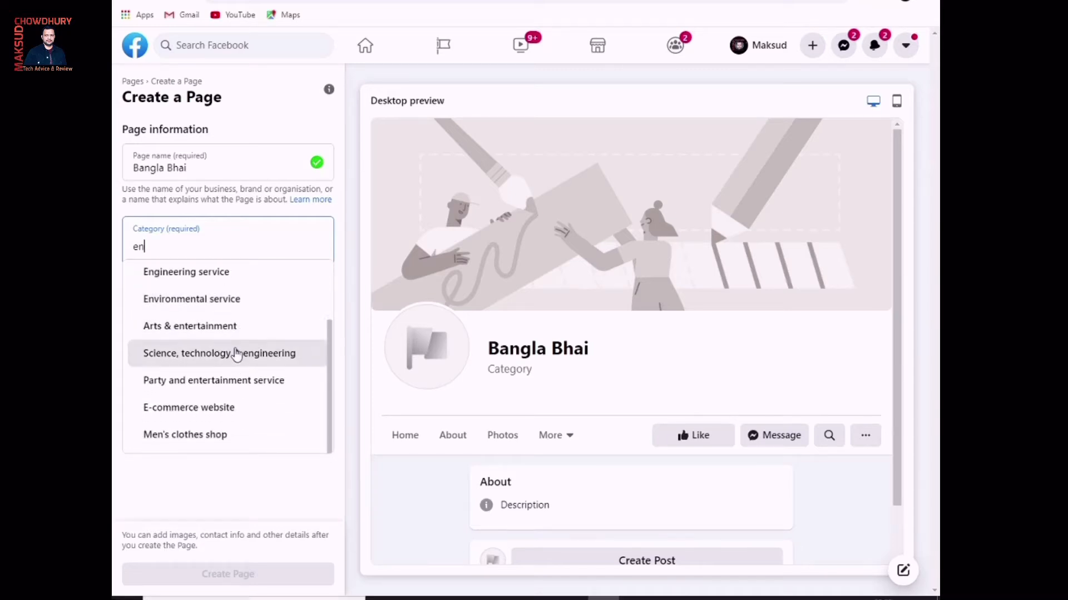
{"action": "scroll", "coordinate": [237, 349], "scroll_direction": "up", "scroll_amount": 2}
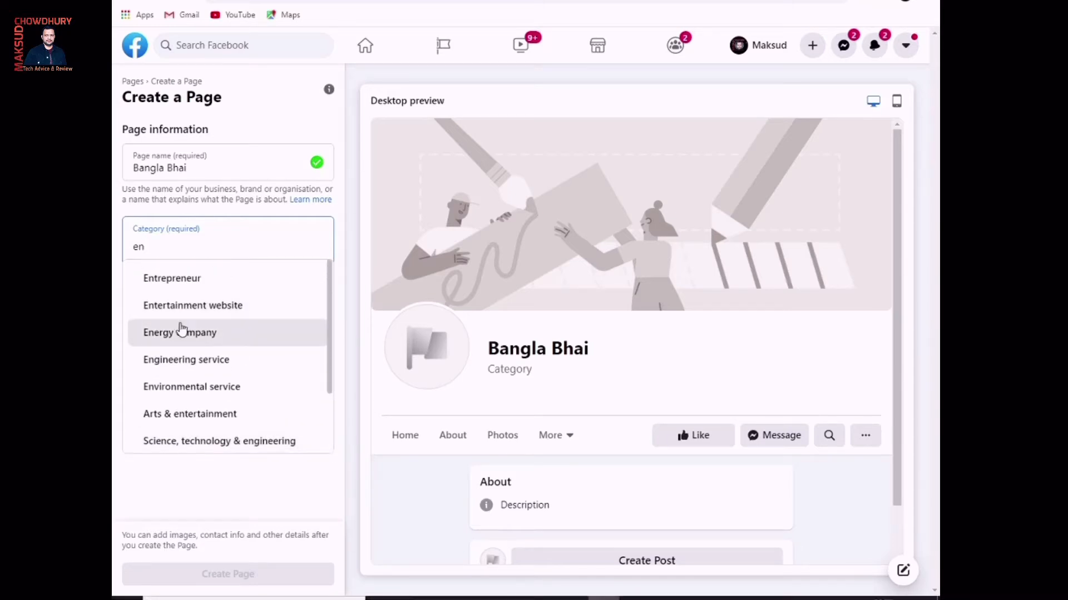
{"action": "left_click", "coordinate": [173, 307]}
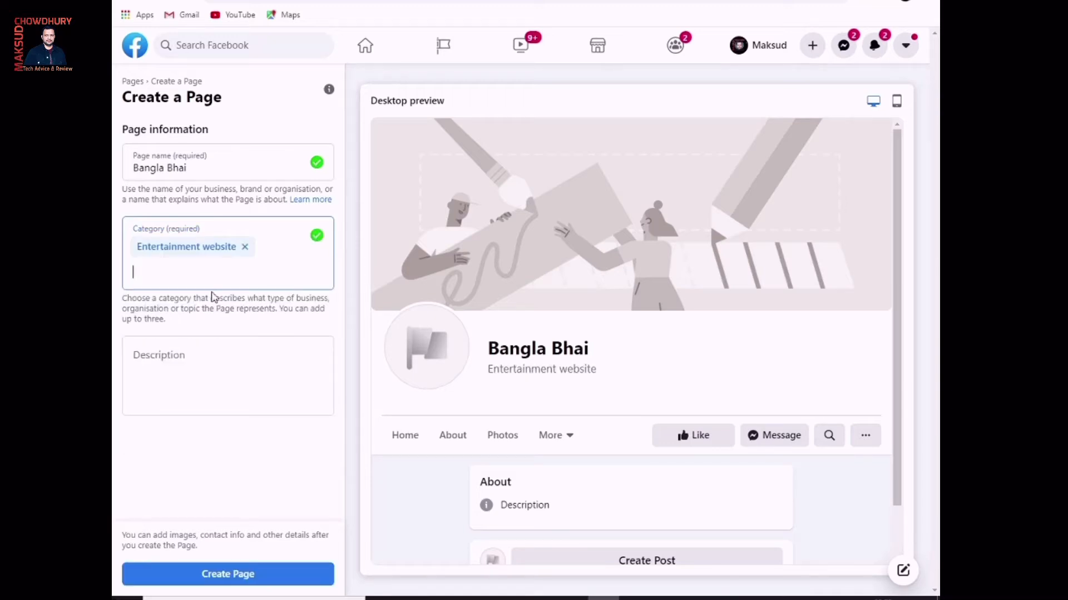
{"action": "type", "text": "fu"}
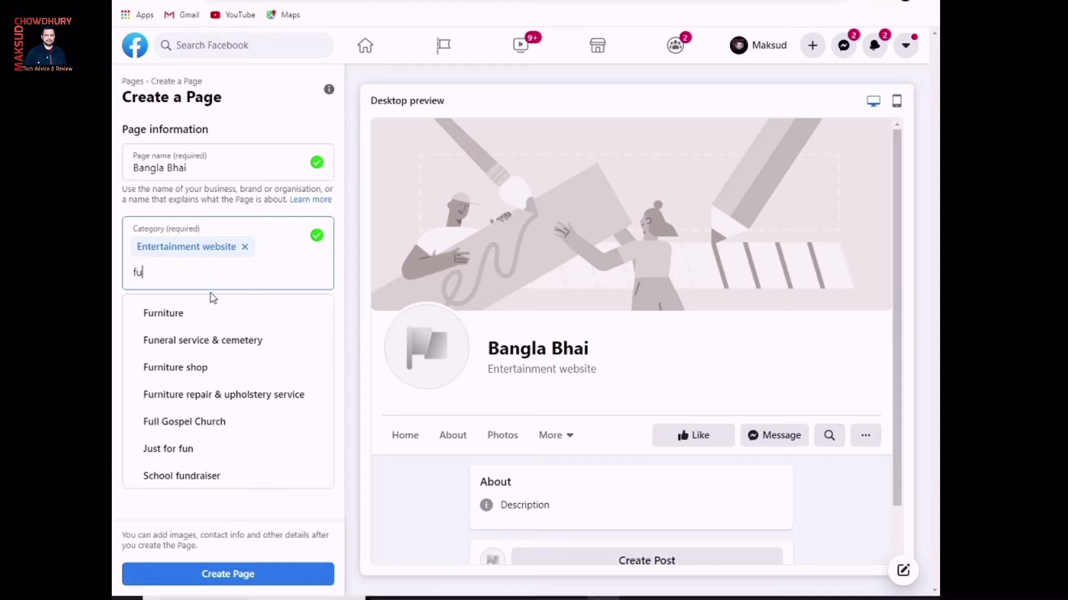
{"action": "left_click", "coordinate": [196, 447]}
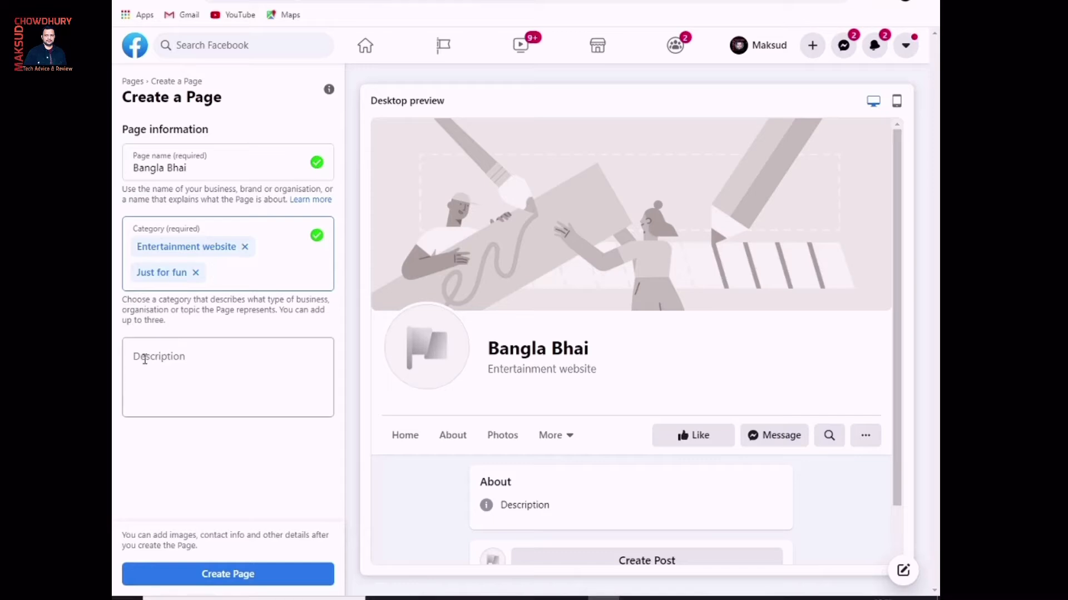
Enter the description "This is a page about the funny staff...", accepting the suggested article "the", and create the Page
{"action": "left_click", "coordinate": [167, 358]}
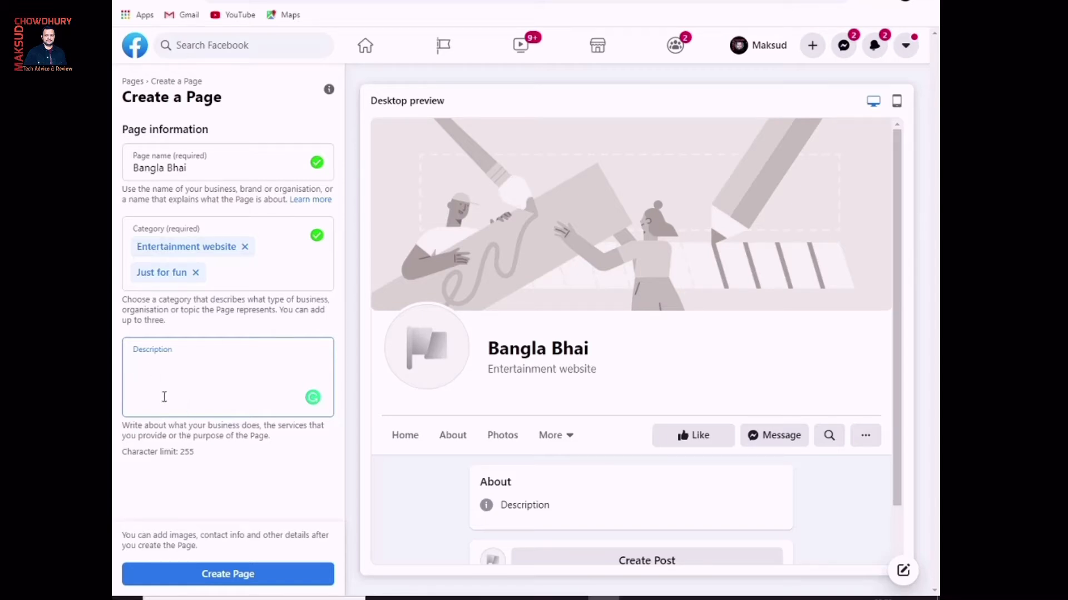
{"action": "type", "text": "t"}
{"action": "key", "text": "BackSpace"}
{"action": "type", "text": "This is a pa"}
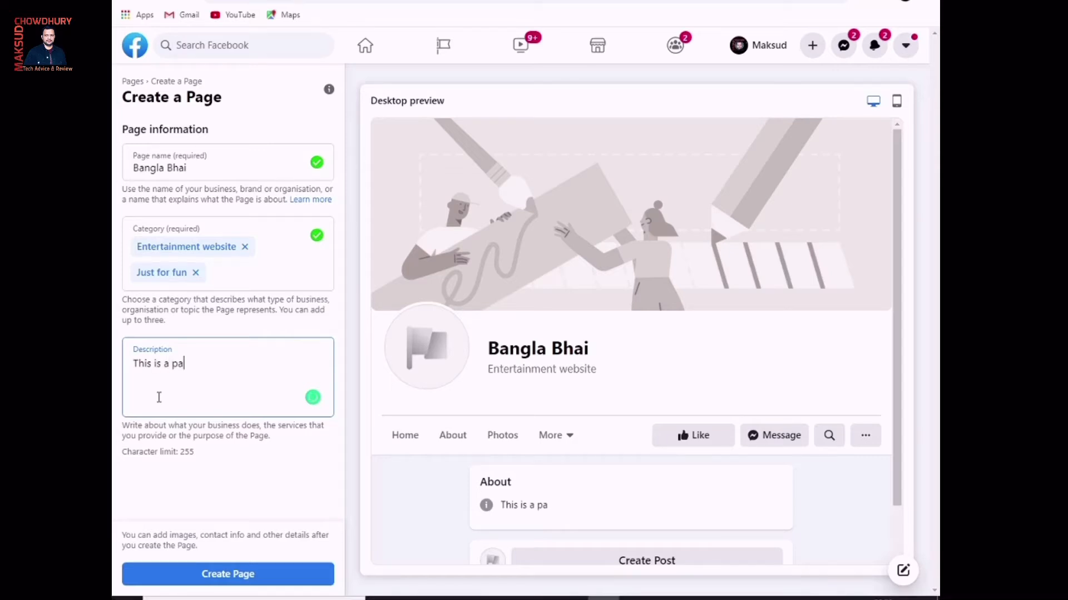
{"action": "type", "text": "ge about fu"}
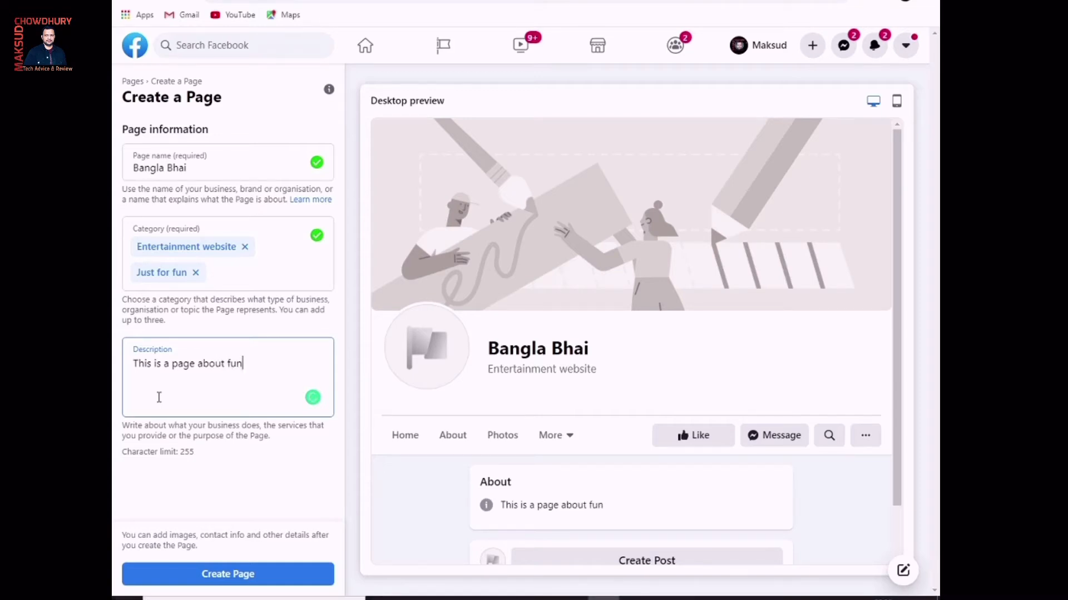
{"action": "type", "text": "nny staff..."}
{"action": "left_click", "coordinate": [238, 367]}
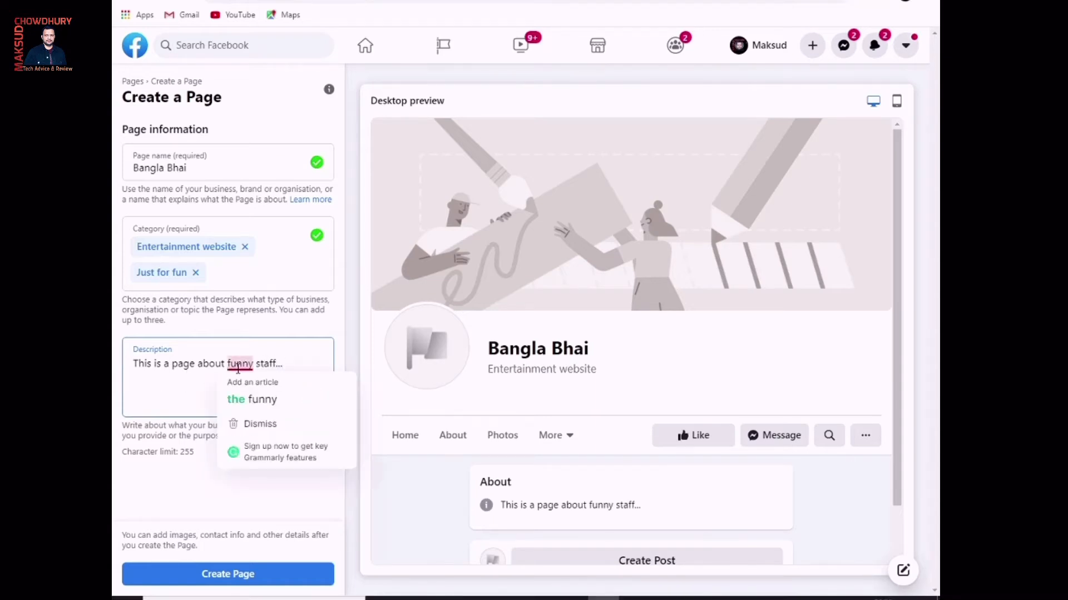
{"action": "left_click", "coordinate": [248, 401]}
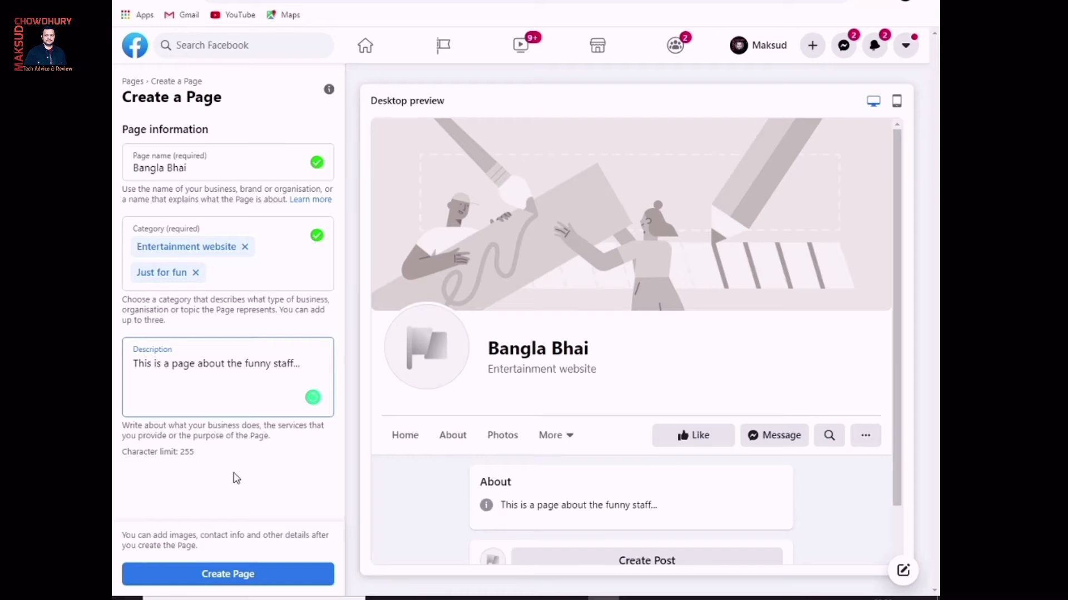
{"action": "left_click", "coordinate": [233, 579]}
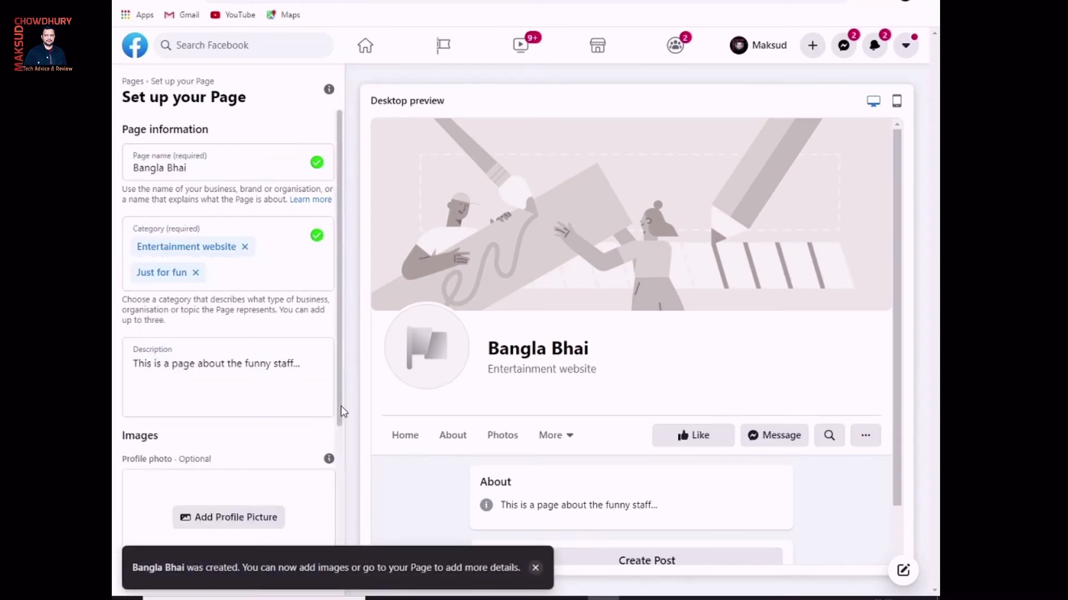
{"action": "scroll", "coordinate": [339, 410], "scroll_direction": "down", "scroll_amount": 2}
{"action": "scroll", "coordinate": [341, 415], "scroll_direction": "down", "scroll_amount": 1}
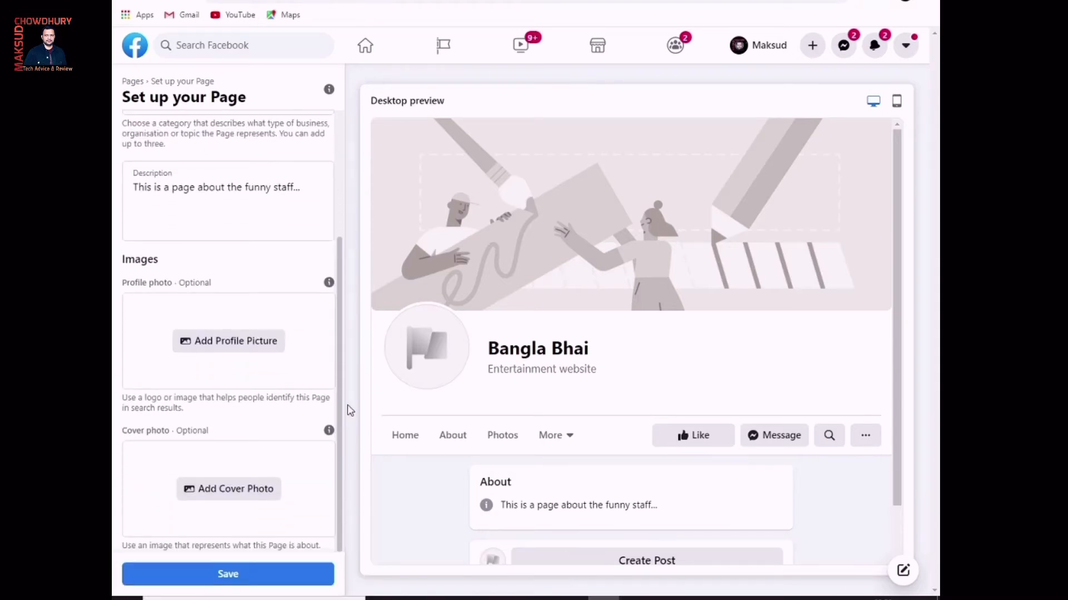
{"action": "left_click", "coordinate": [233, 345]}
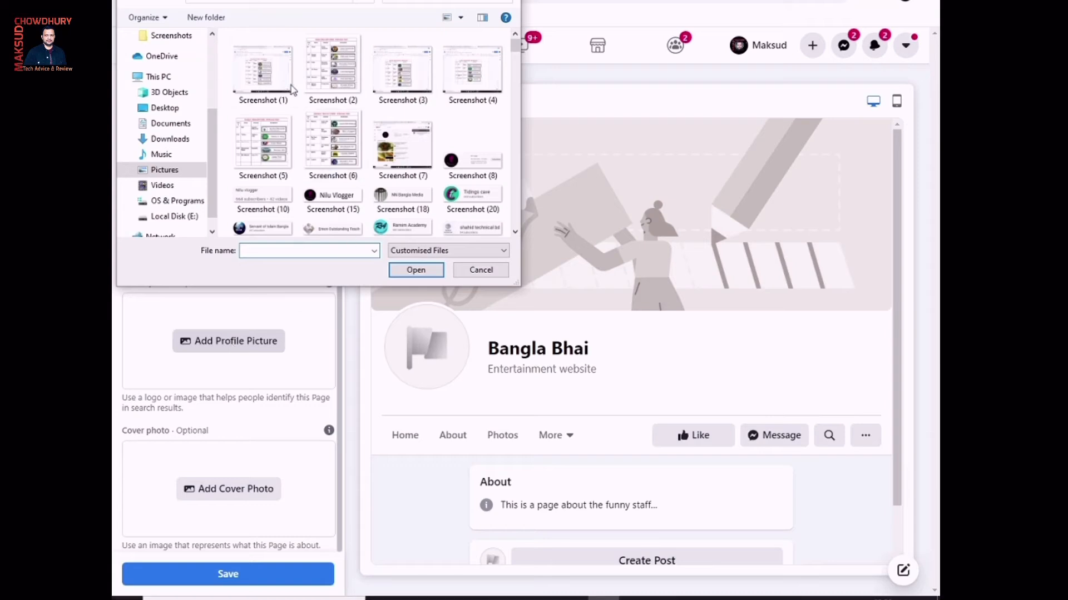
{"action": "left_click", "coordinate": [166, 108]}
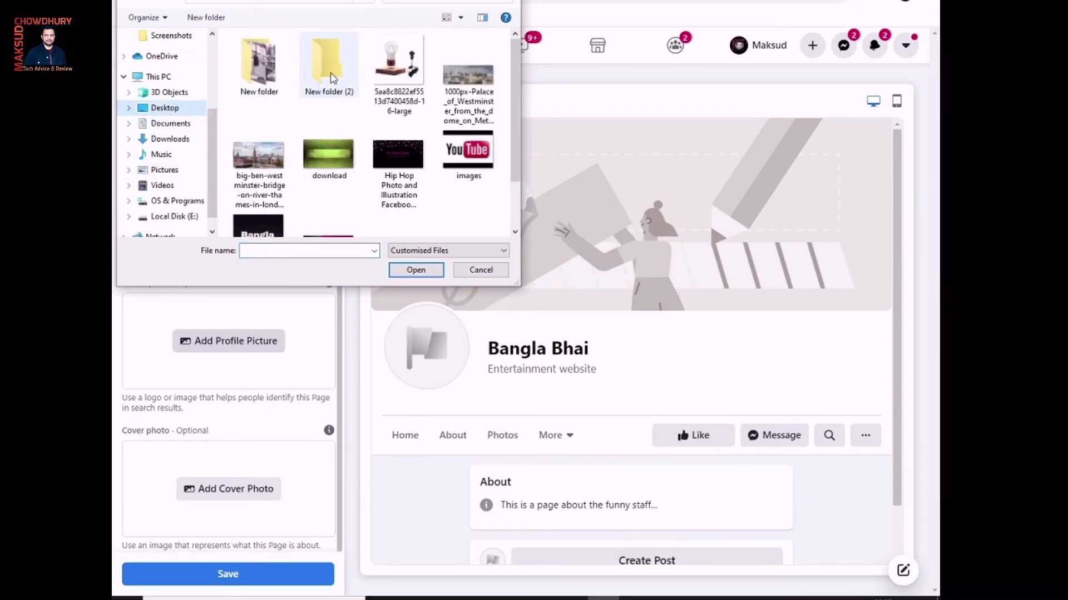
{"action": "double_click", "coordinate": [332, 78]}
{"action": "left_click", "coordinate": [183, 111]}
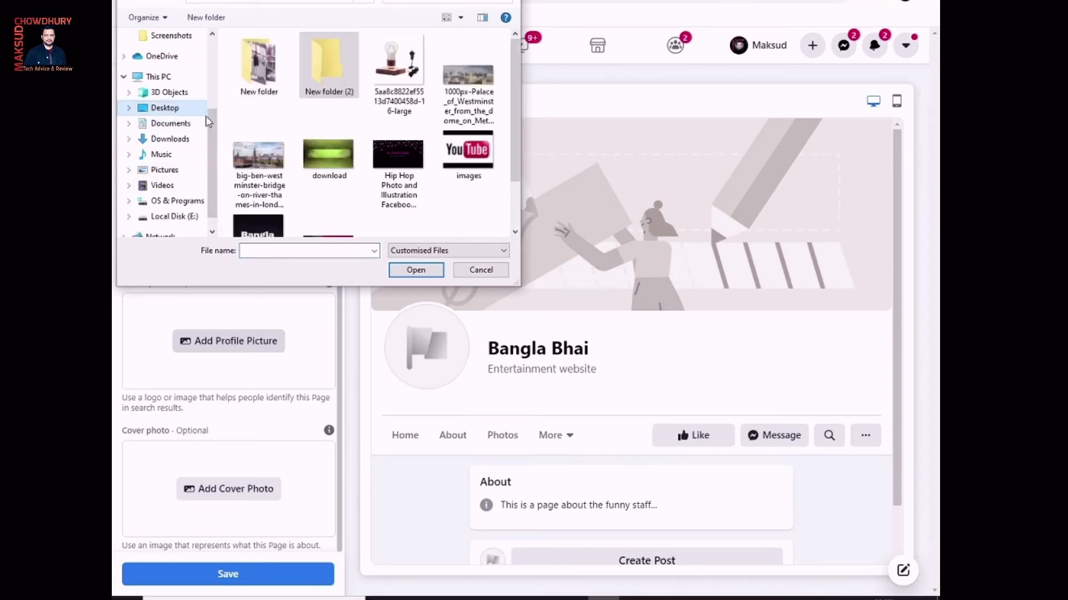
{"action": "scroll", "coordinate": [292, 122], "scroll_direction": "down", "scroll_amount": 1}
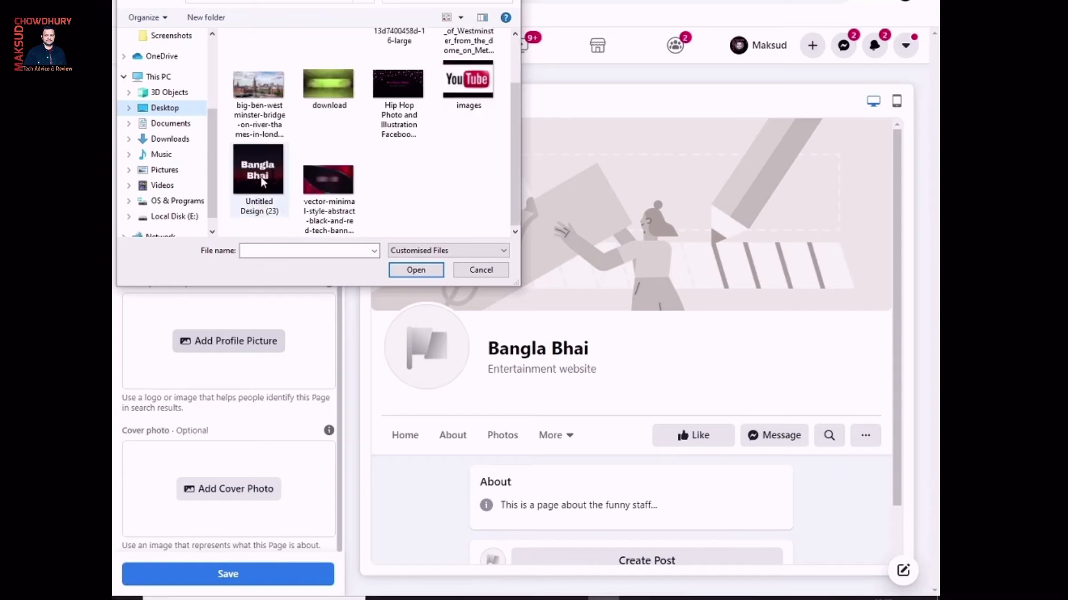
{"action": "left_click", "coordinate": [261, 177]}
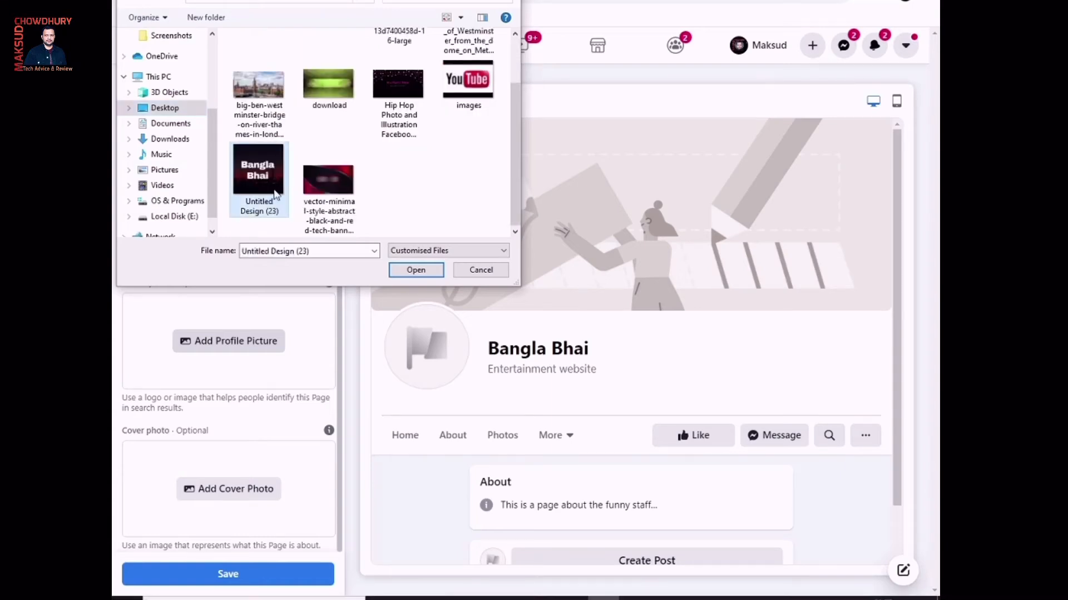
{"action": "left_click", "coordinate": [417, 270]}
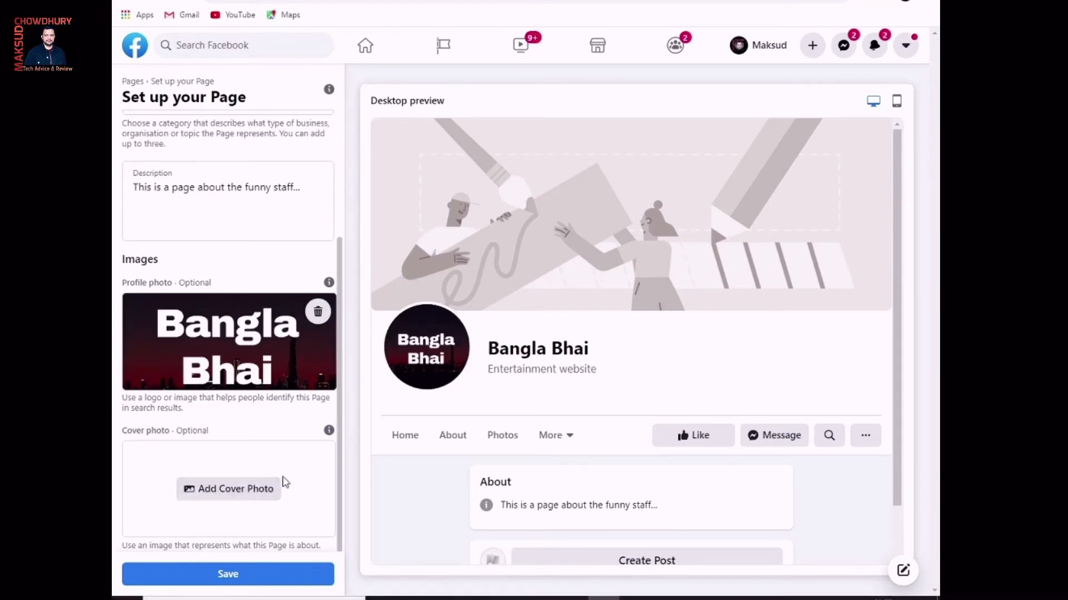
Add the Hip Hop Photo and Illustration image from the Desktop folder as the Page's cover photo
{"action": "left_click", "coordinate": [258, 491]}
{"action": "left_click", "coordinate": [398, 155]}
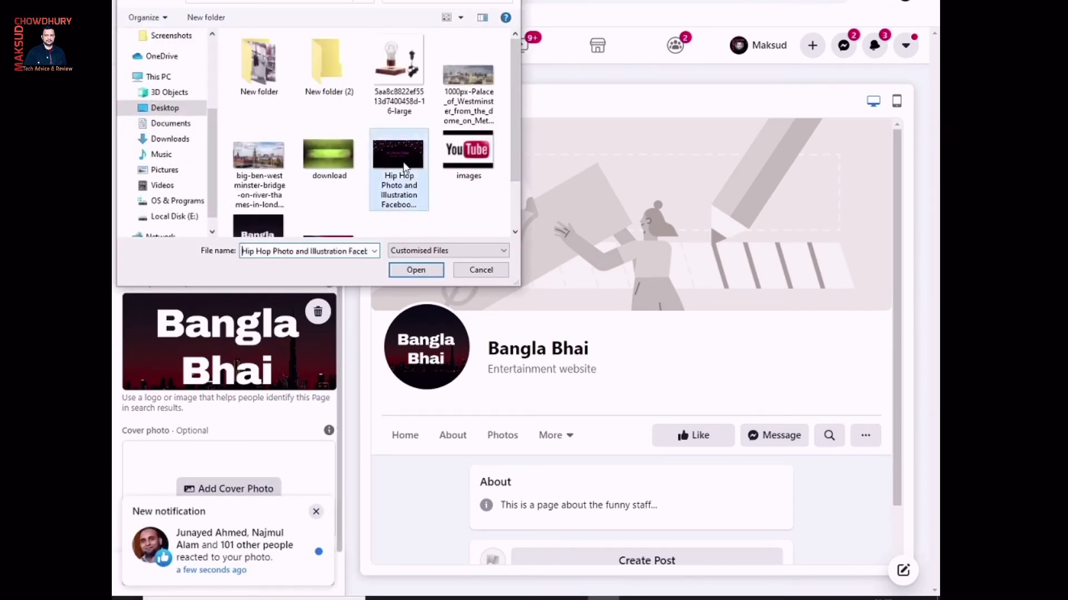
{"action": "left_click", "coordinate": [416, 270]}
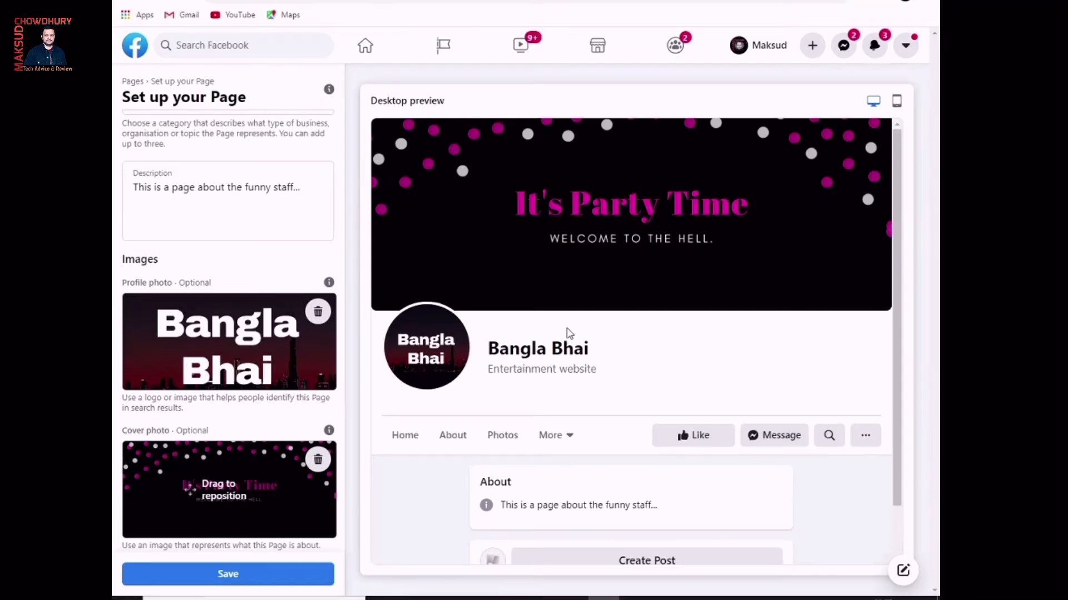
Shift the cover photo downward within its frame and save the Page setup
{"action": "scroll", "coordinate": [568, 335], "scroll_direction": "down", "scroll_amount": 1}
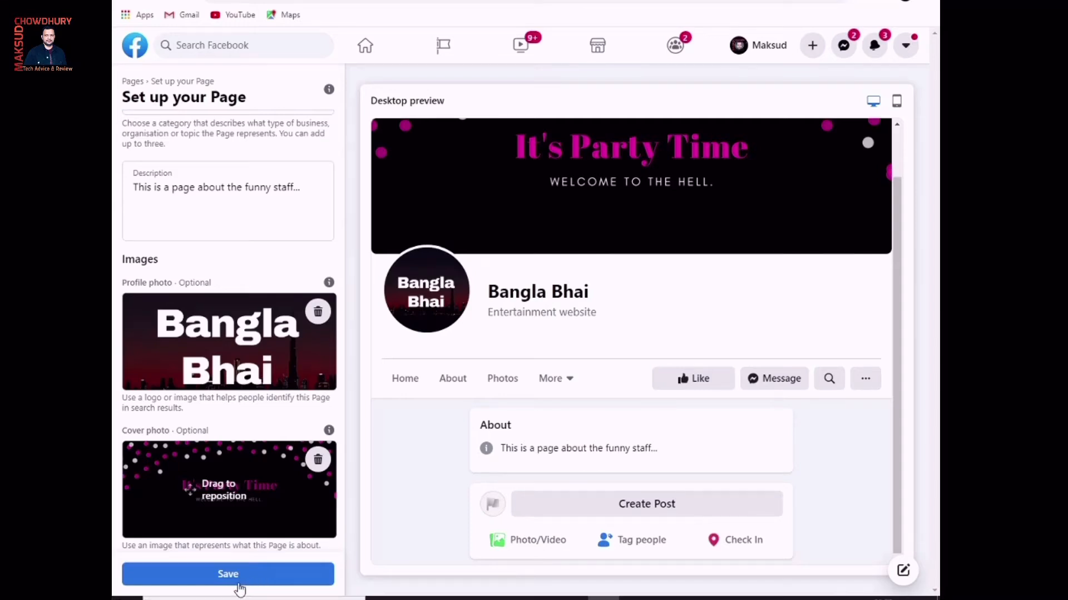
{"action": "scroll", "coordinate": [558, 376], "scroll_direction": "up", "scroll_amount": 1}
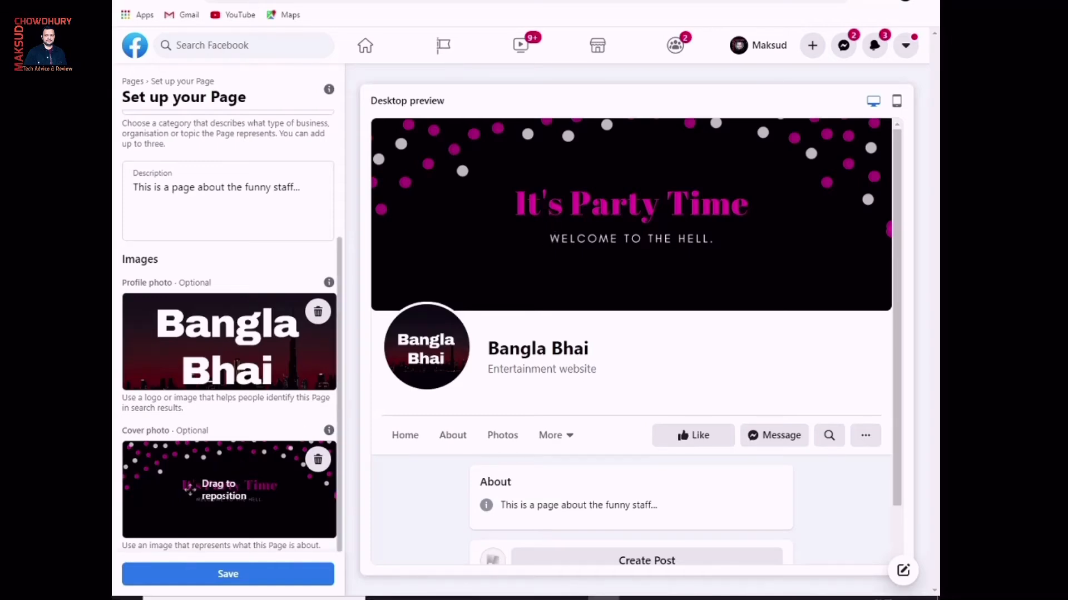
{"action": "left_click_drag", "start_coordinate": [229, 503], "coordinate": [229, 510]}
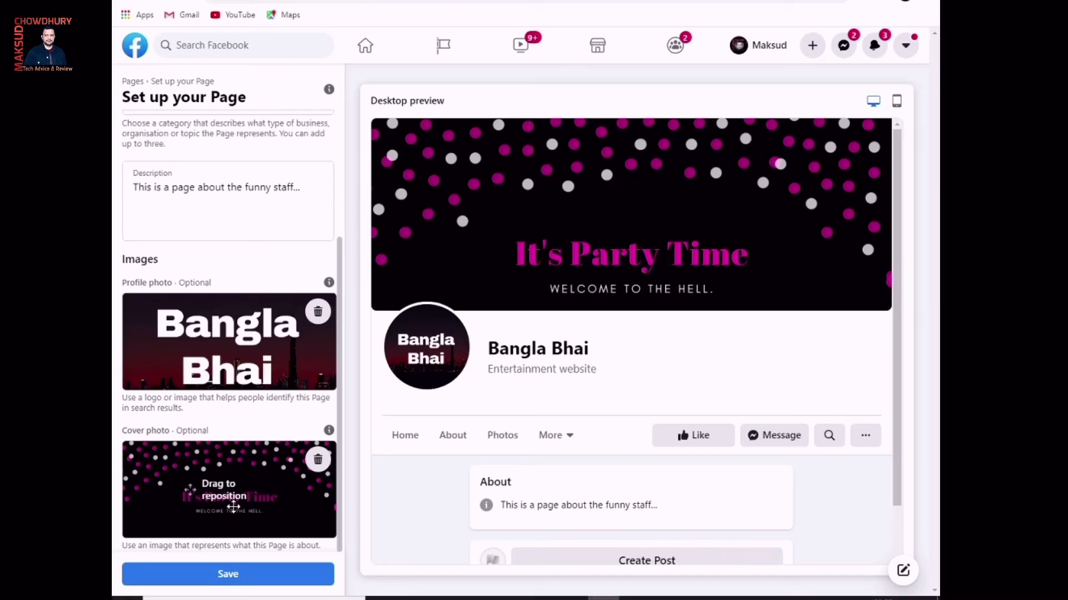
{"action": "left_click", "coordinate": [234, 577]}
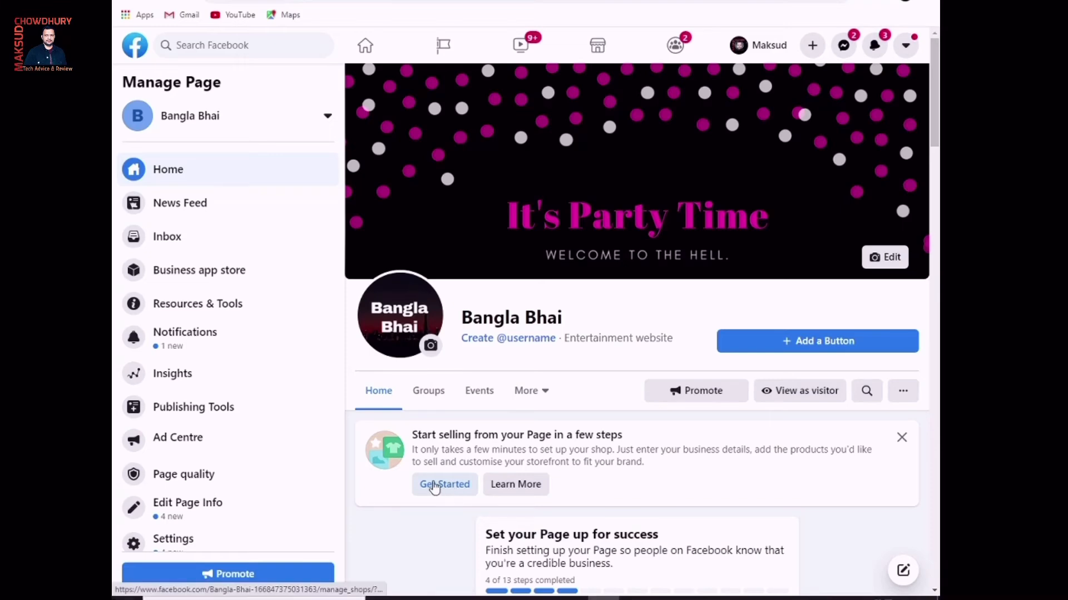
Start creating the Page's username and enter banglabhai as the name to check
{"action": "scroll", "coordinate": [419, 487], "scroll_direction": "down", "scroll_amount": 2}
{"action": "scroll", "coordinate": [420, 485], "scroll_direction": "down", "scroll_amount": 2}
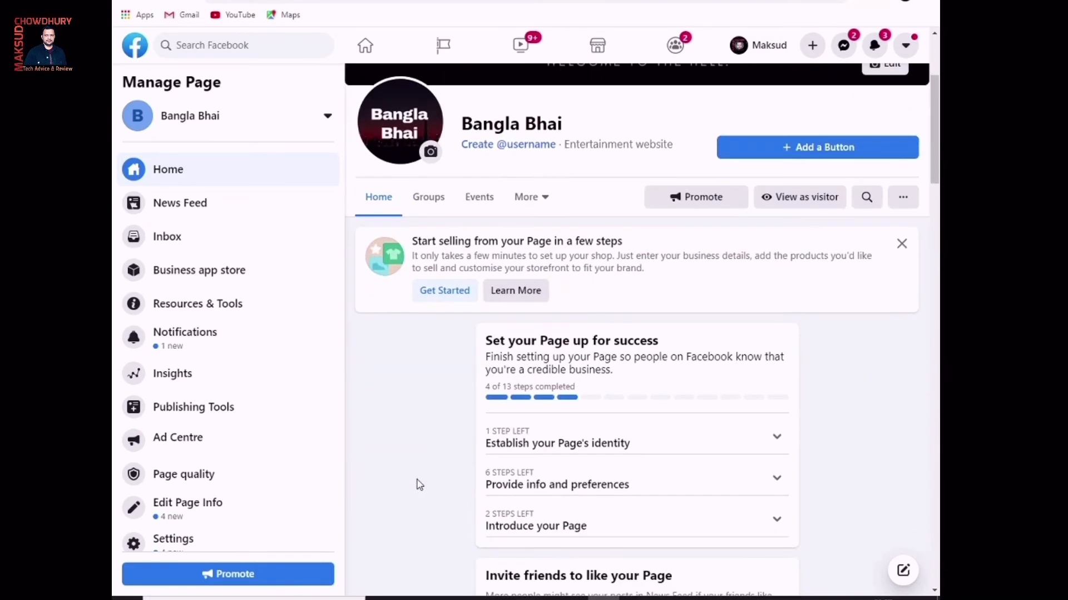
{"action": "scroll", "coordinate": [424, 481], "scroll_direction": "up", "scroll_amount": 2}
{"action": "scroll", "coordinate": [424, 481], "scroll_direction": "up", "scroll_amount": 1}
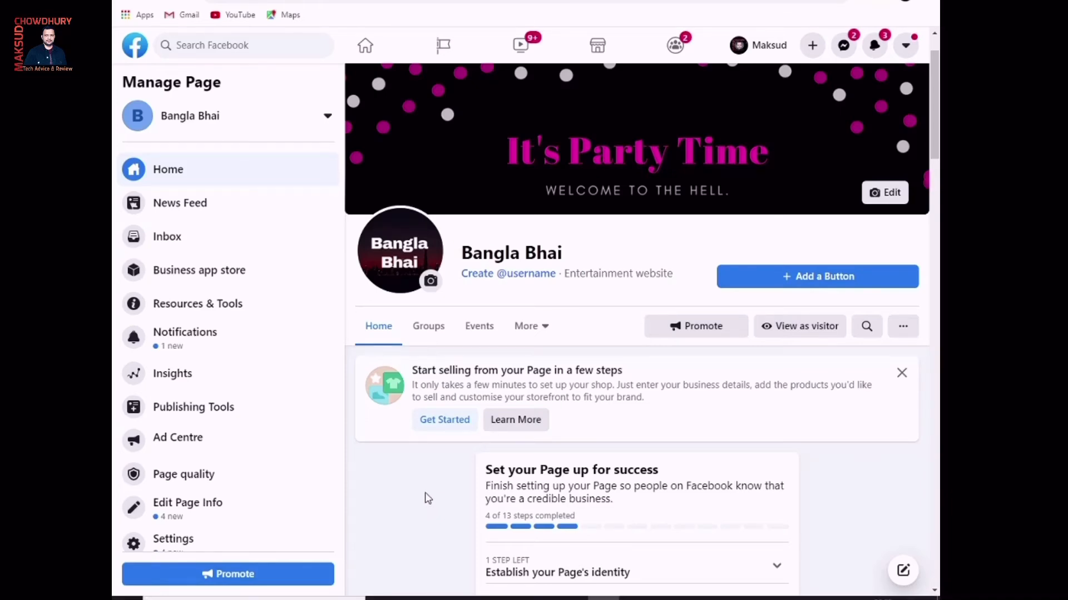
{"action": "left_click", "coordinate": [502, 281]}
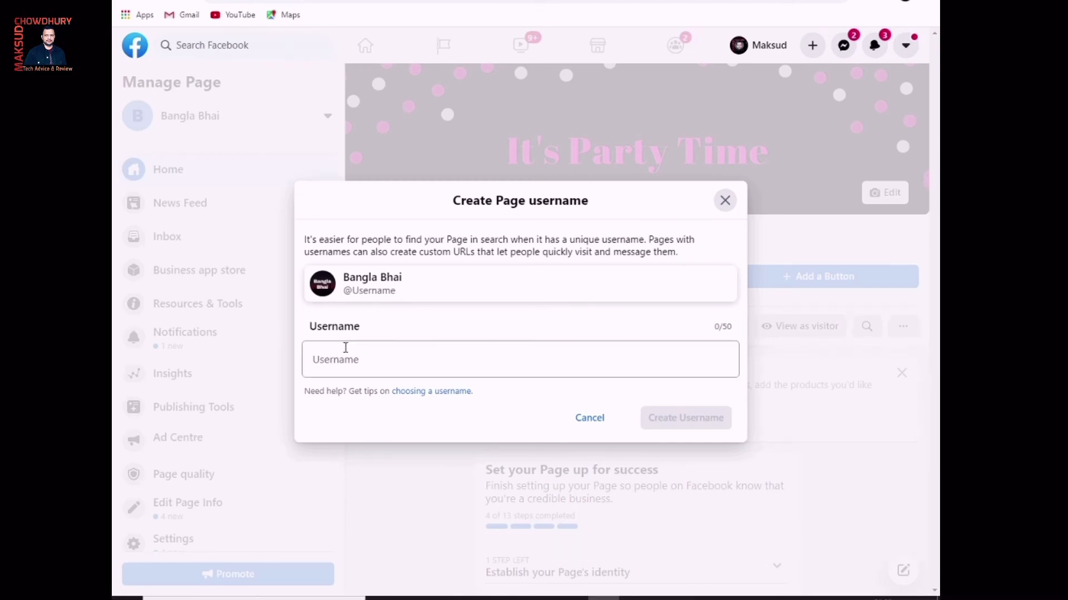
{"action": "left_click", "coordinate": [336, 358]}
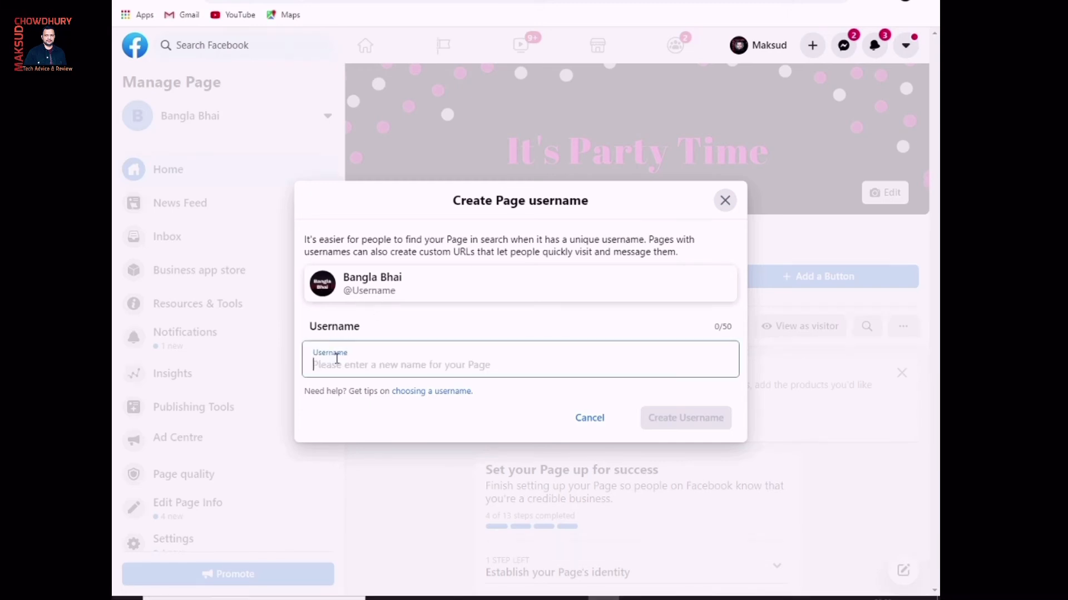
{"action": "type", "text": "ba"}
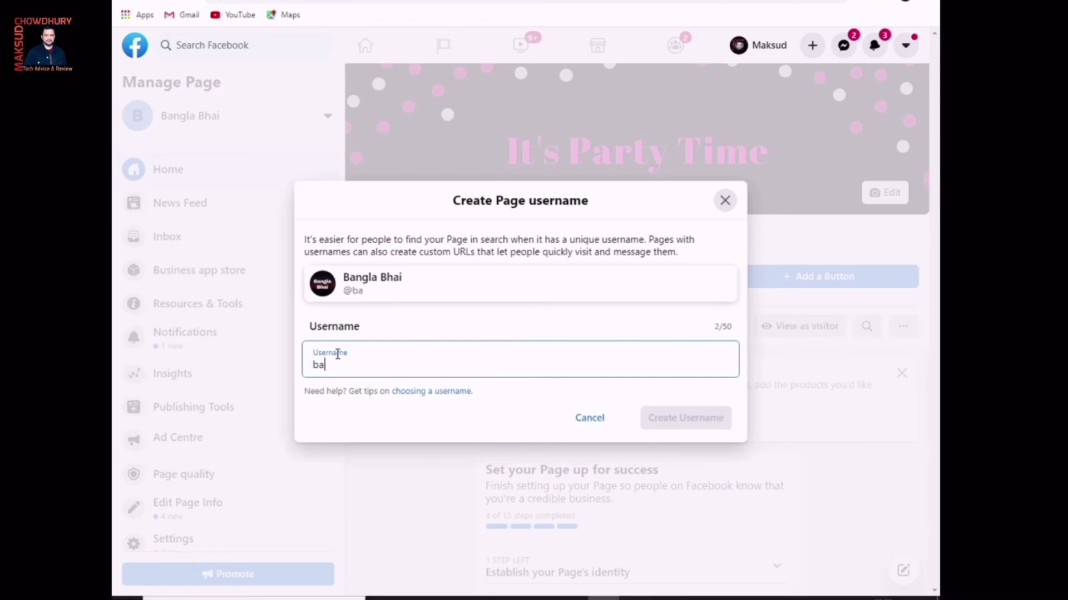
{"action": "type", "text": "nglabhai"}
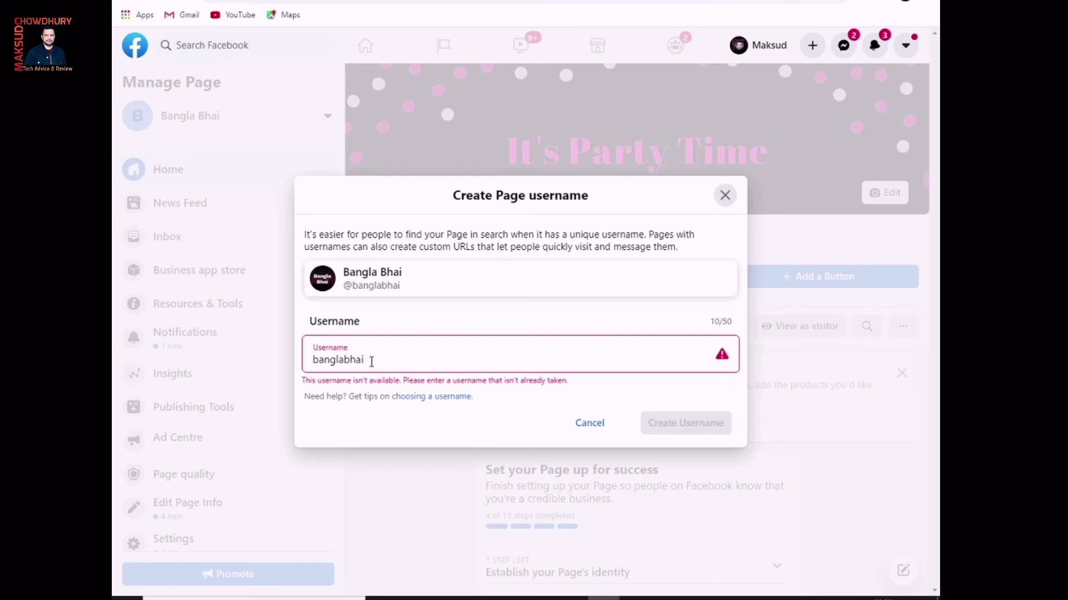
Extend the Page username to banglabhai471 and create it
{"action": "left_click", "coordinate": [371, 362]}
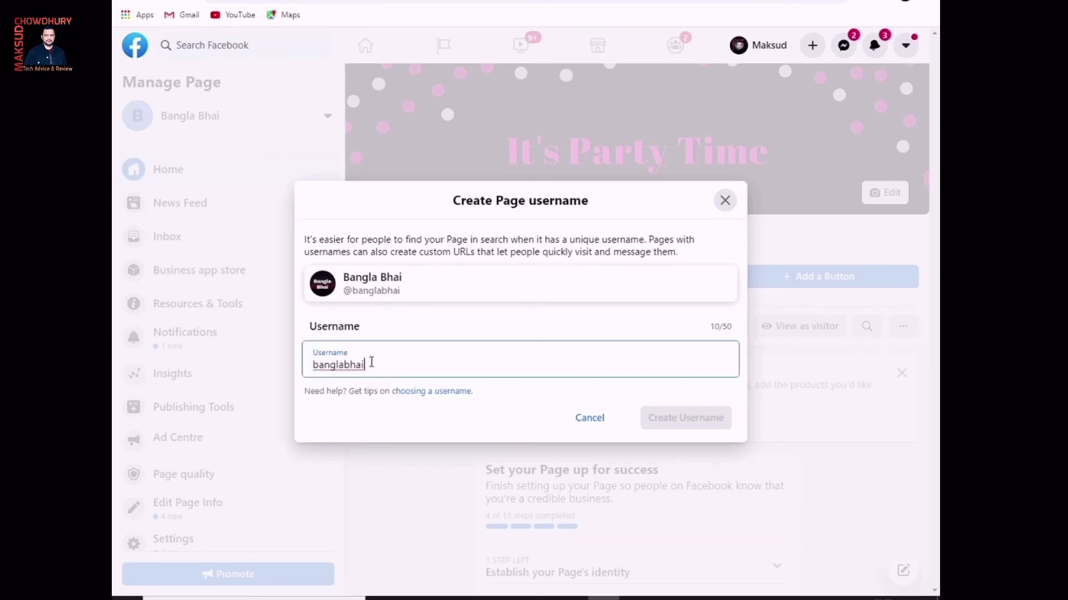
{"action": "type", "text": "."}
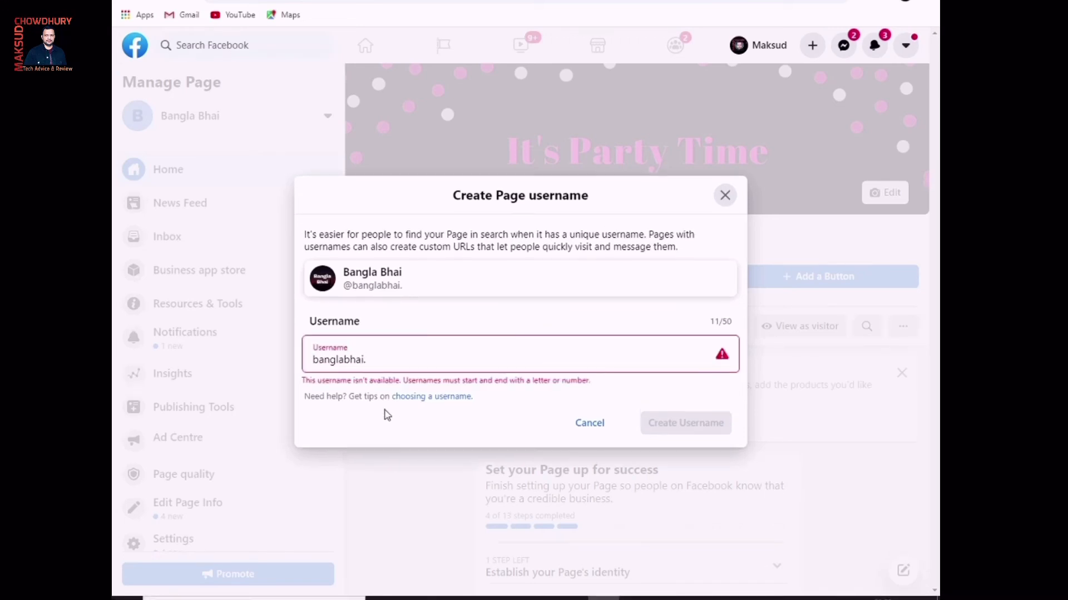
{"action": "left_click", "coordinate": [381, 359]}
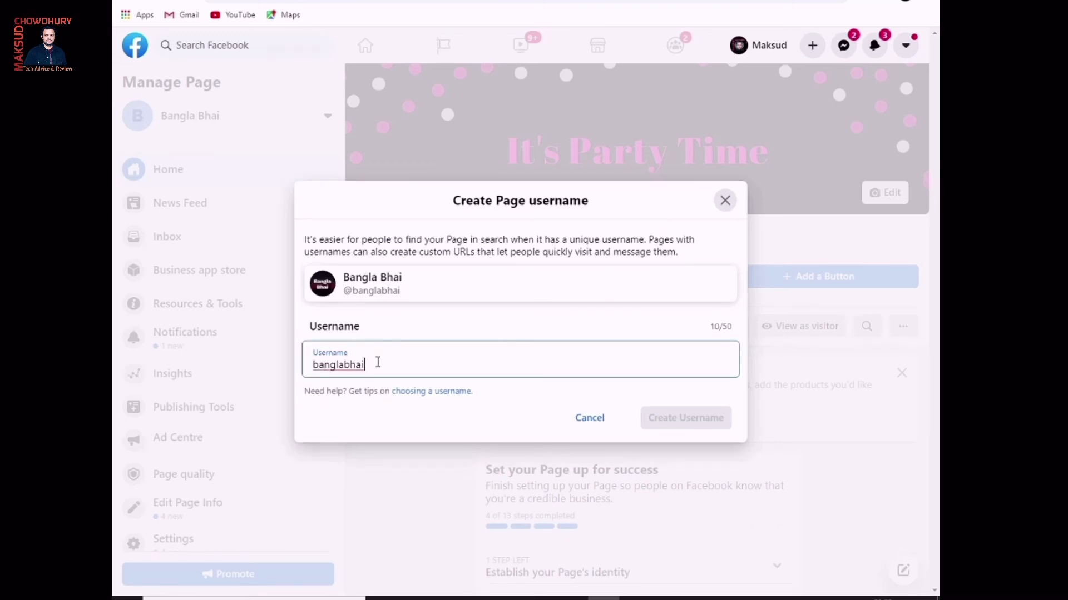
{"action": "type", "text": "471"}
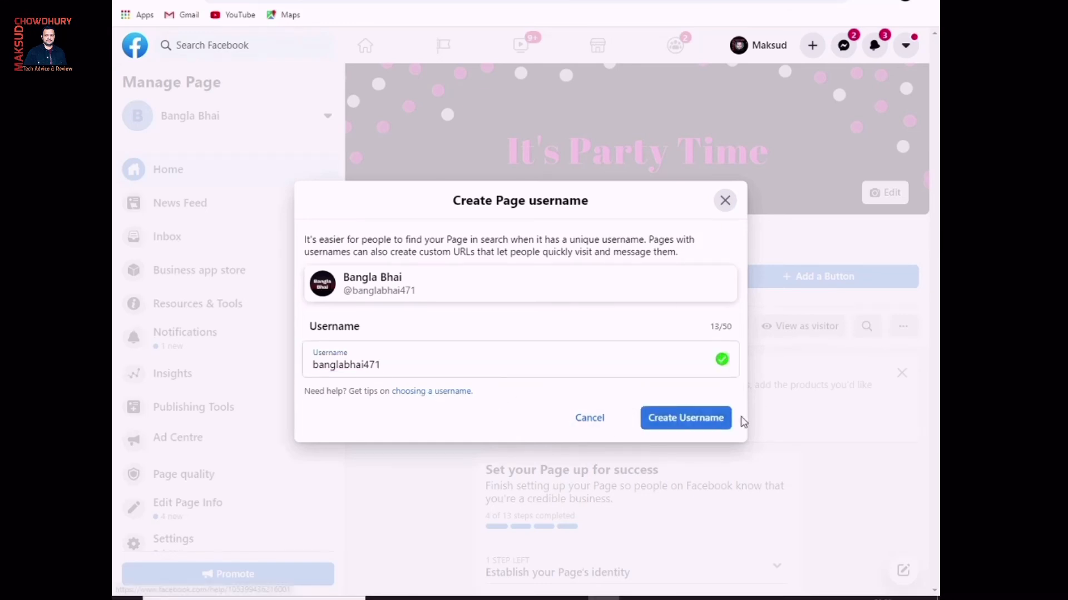
{"action": "left_click", "coordinate": [698, 417]}
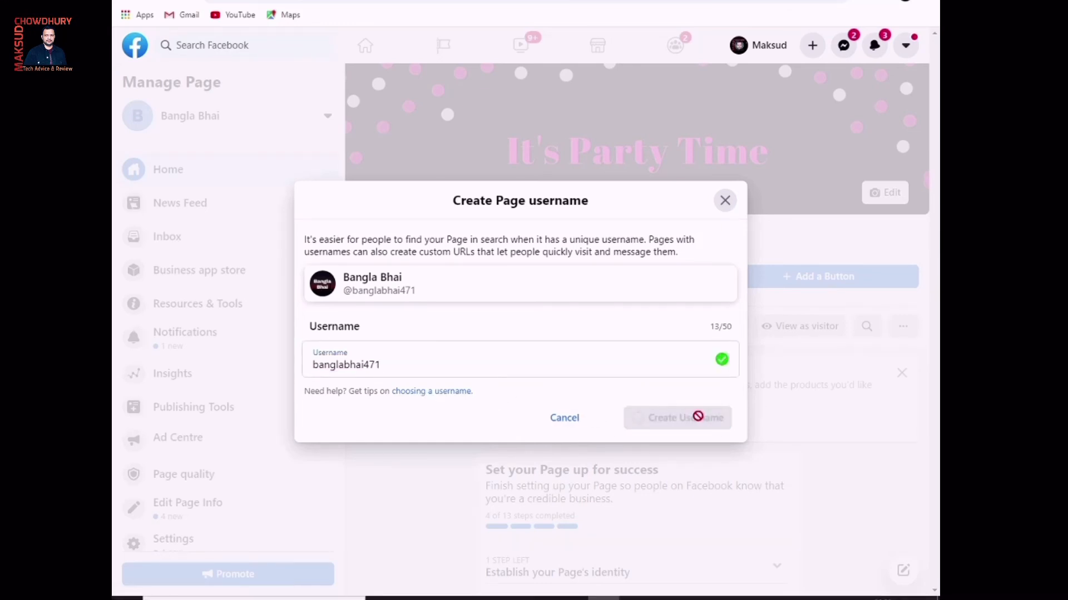
{"action": "left_click", "coordinate": [699, 396]}
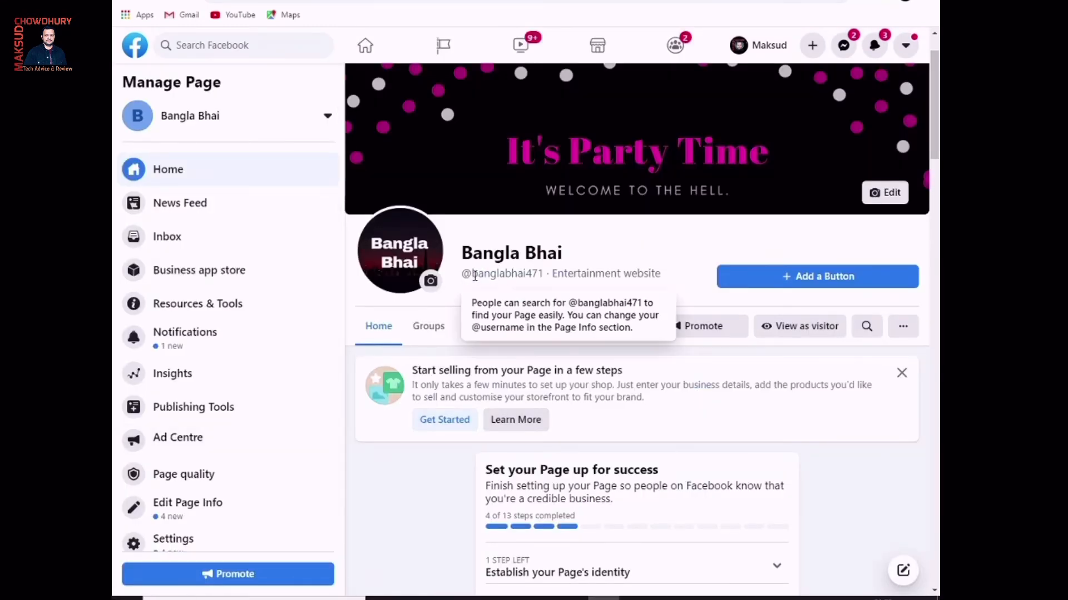
Add a Follow action button to the Page for its visitors
{"action": "mouse_move", "coordinate": [526, 280]}
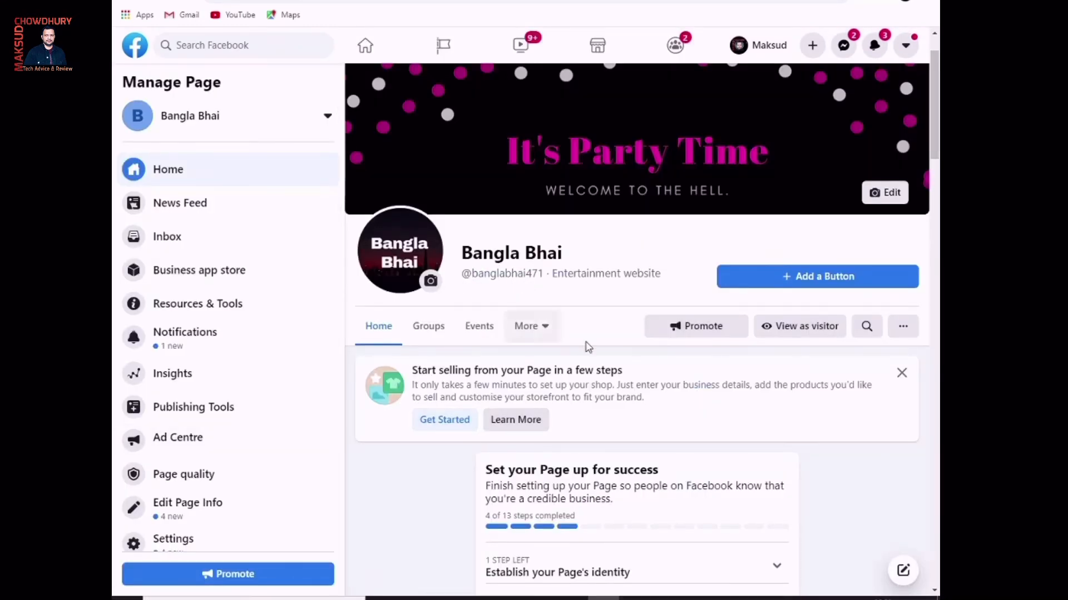
{"action": "left_click", "coordinate": [813, 280]}
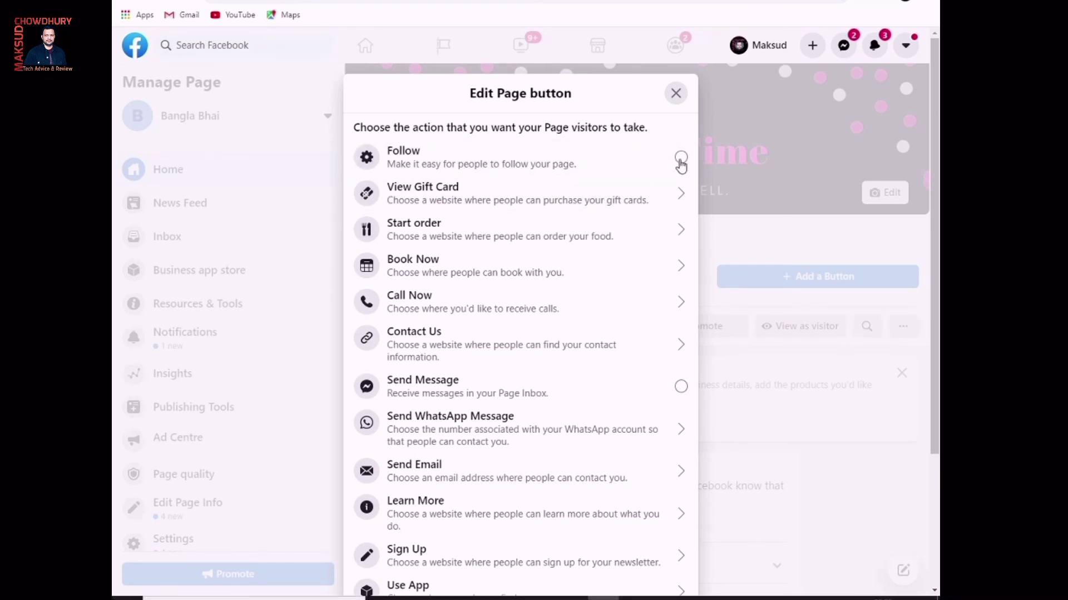
{"action": "left_click", "coordinate": [681, 161]}
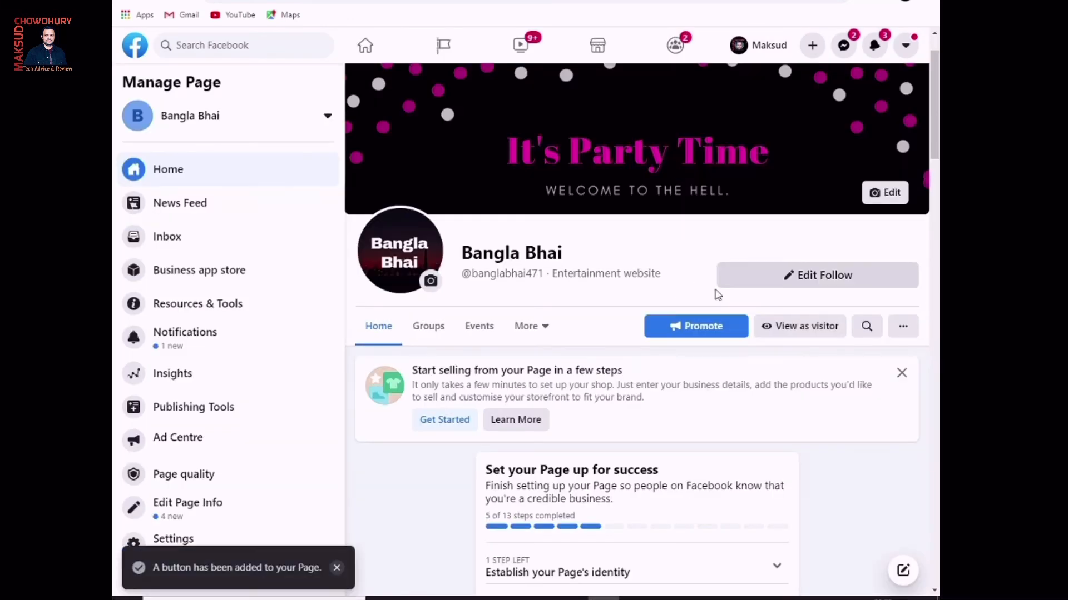
{"action": "scroll", "coordinate": [687, 403], "scroll_direction": "down", "scroll_amount": 4}
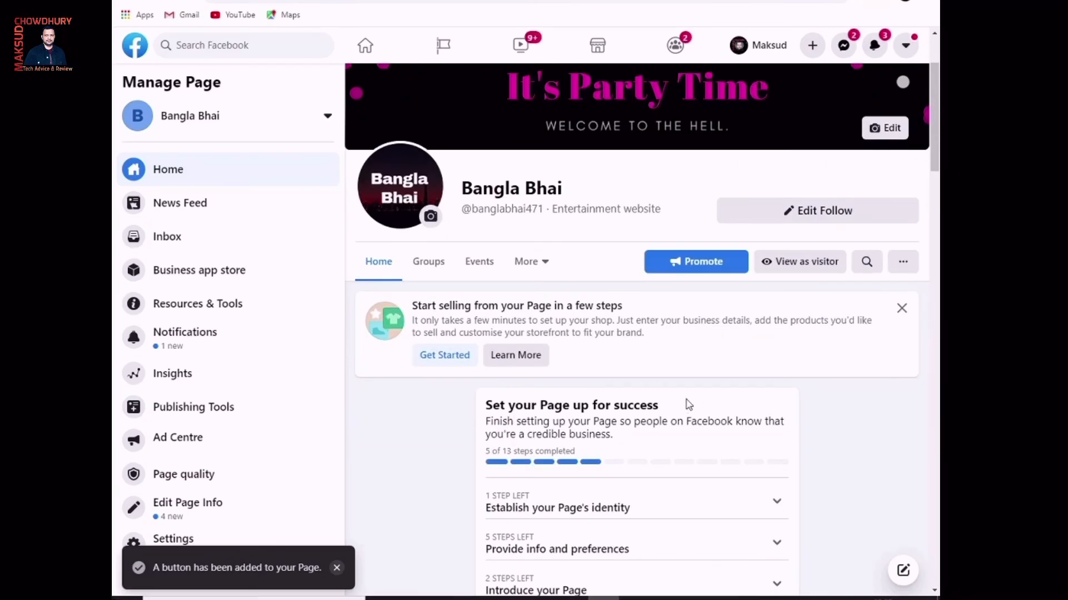
{"action": "scroll", "coordinate": [702, 378], "scroll_direction": "down", "scroll_amount": 1}
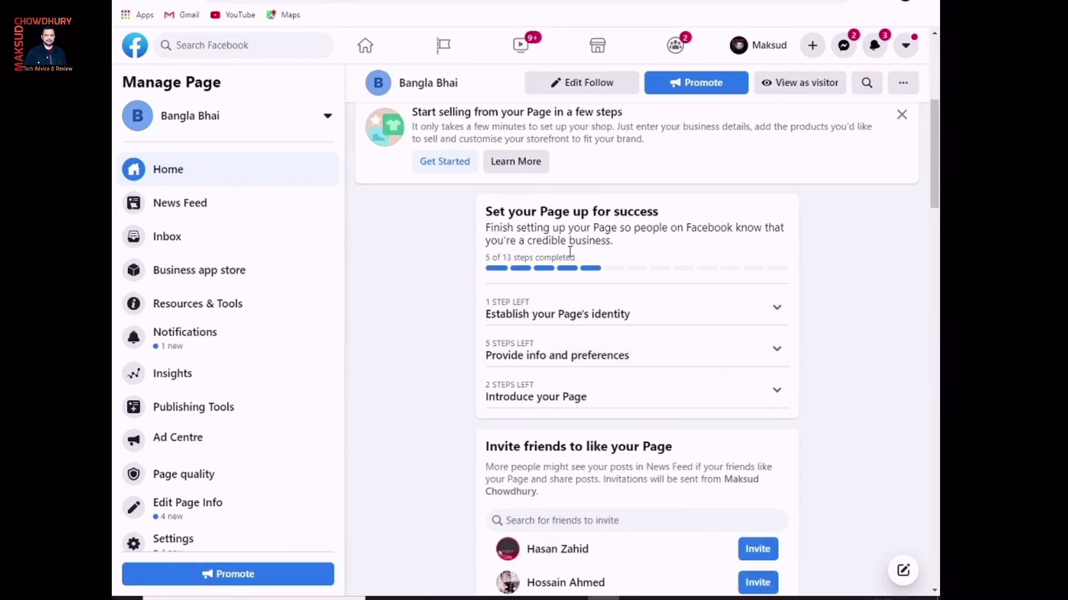
{"action": "scroll", "coordinate": [580, 313], "scroll_direction": "up", "scroll_amount": 3}
{"action": "scroll", "coordinate": [582, 317], "scroll_direction": "up", "scroll_amount": 3}
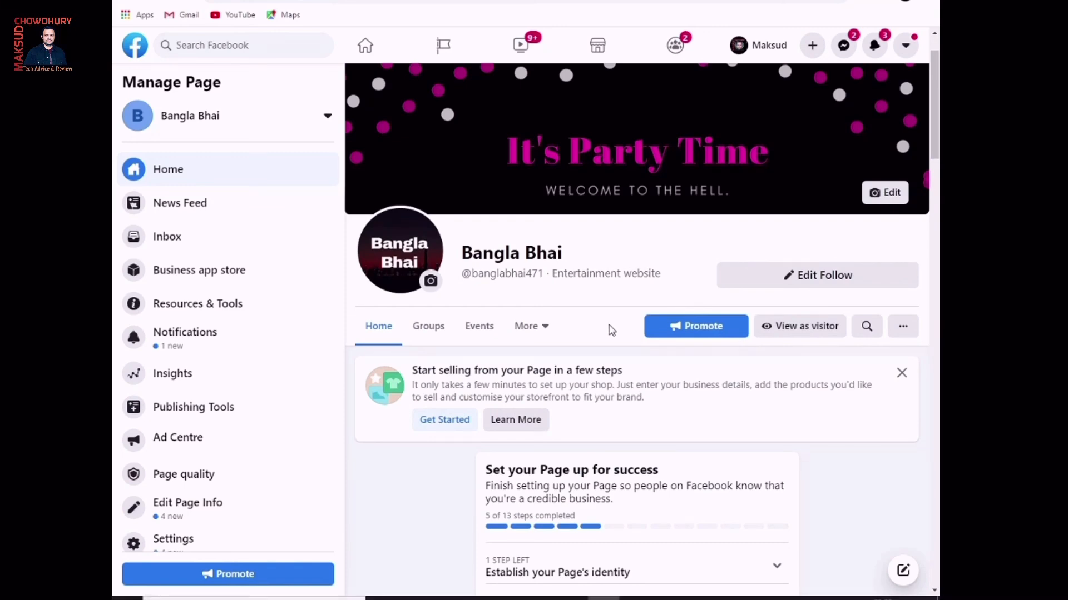
{"action": "scroll", "coordinate": [612, 331], "scroll_direction": "up", "scroll_amount": 1}
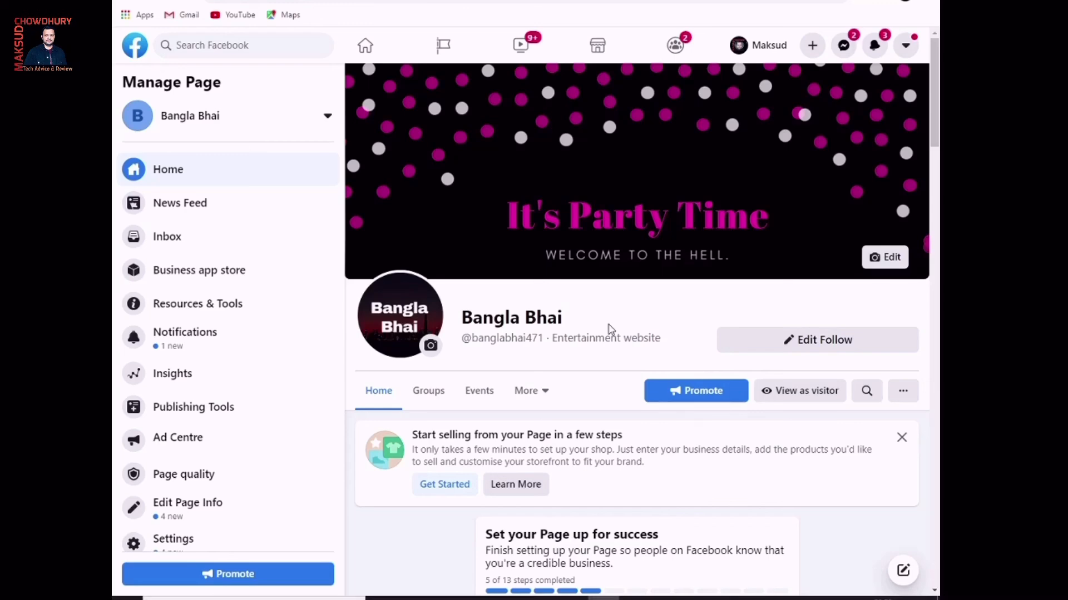
{"action": "scroll", "coordinate": [611, 330], "scroll_direction": "down", "scroll_amount": 1}
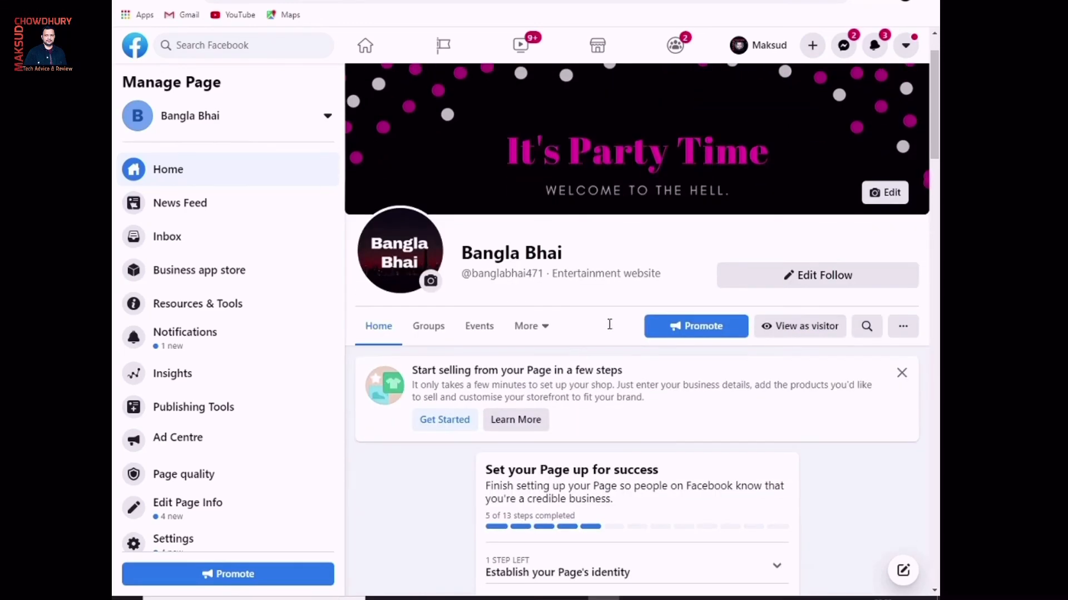
{"action": "scroll", "coordinate": [609, 324], "scroll_direction": "down", "scroll_amount": 1}
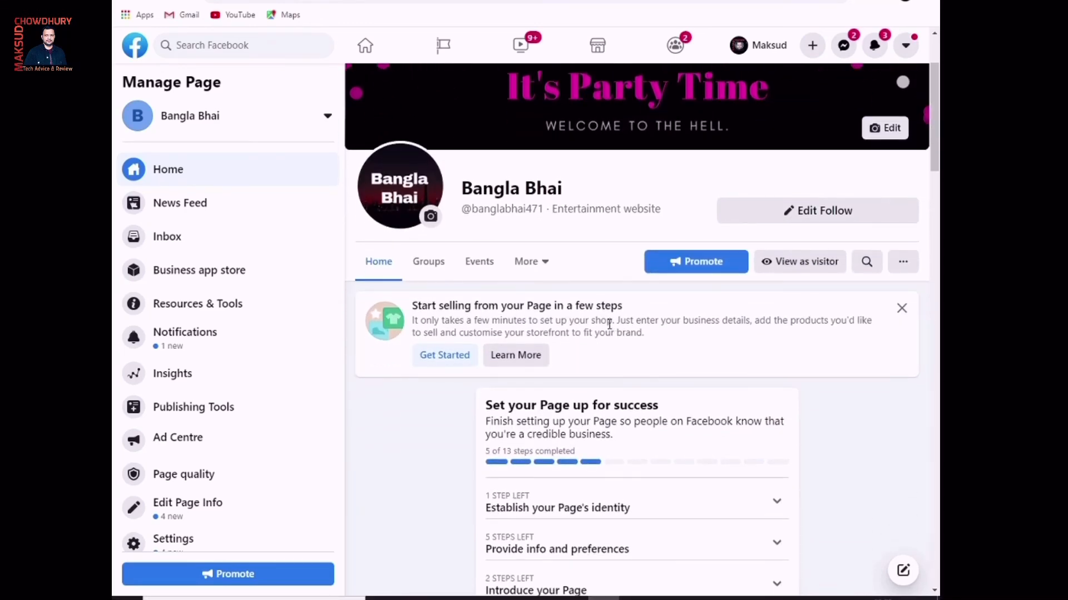